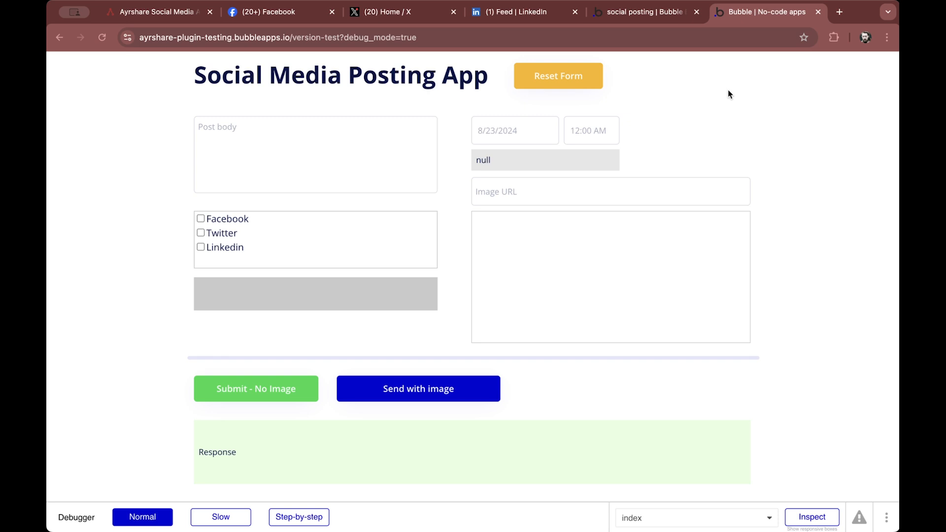
Review the Ayrshare plugin's API key setting in the editor and compare it with the key on the Ayrshare API dashboard
{"action": "left_click", "coordinate": [665, 12]}
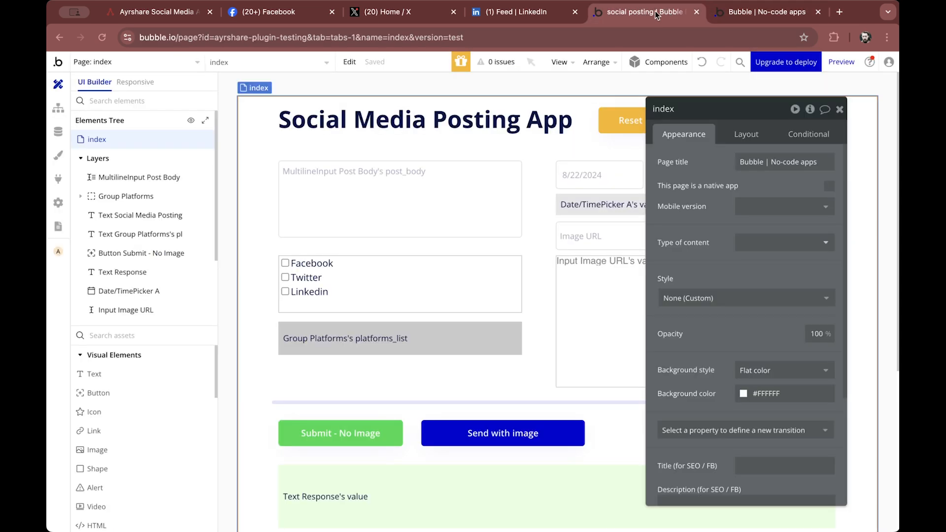
{"action": "left_click", "coordinate": [58, 182]}
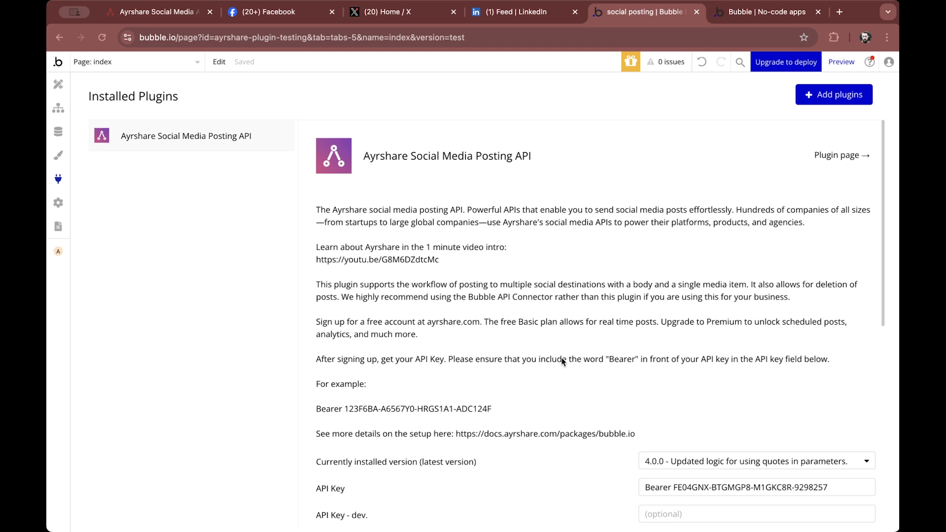
{"action": "scroll", "coordinate": [561, 361], "scroll_direction": "down", "scroll_amount": 3}
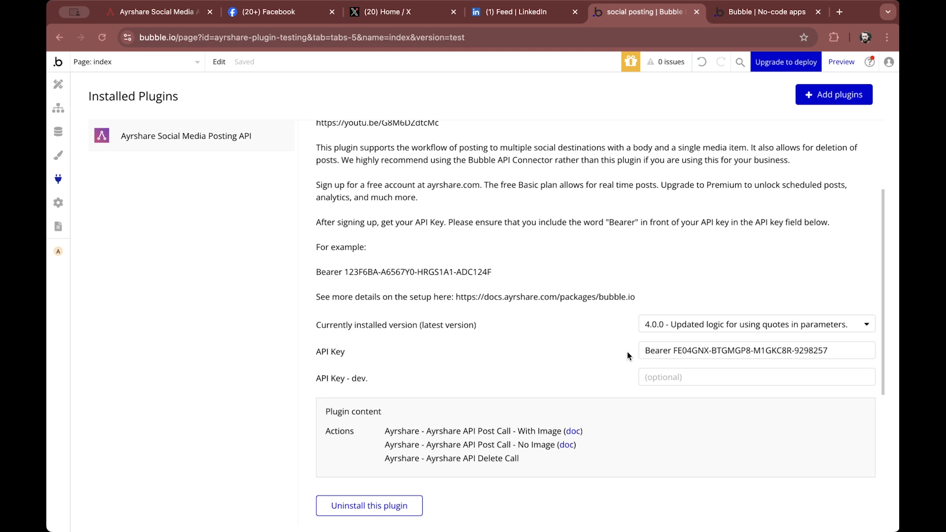
{"action": "left_click", "coordinate": [165, 16]}
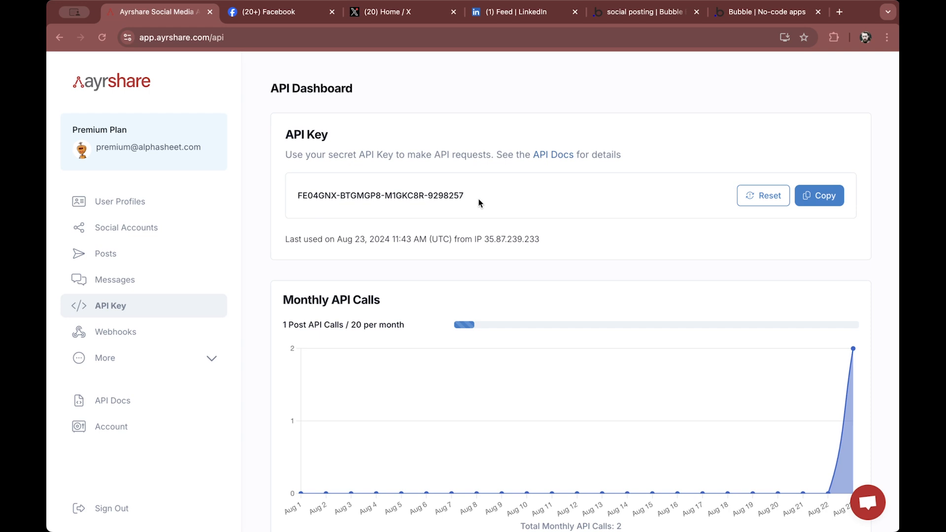
{"action": "left_click", "coordinate": [651, 16]}
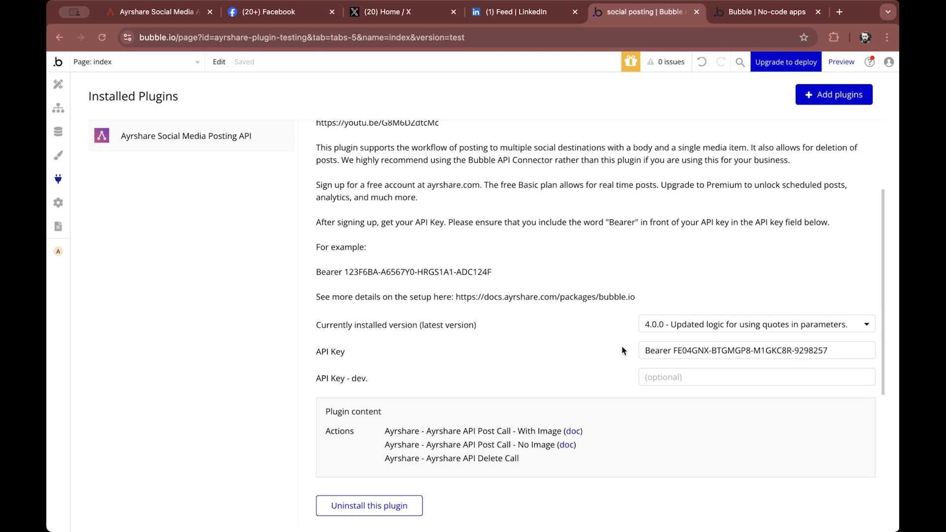
{"action": "left_click", "coordinate": [176, 14]}
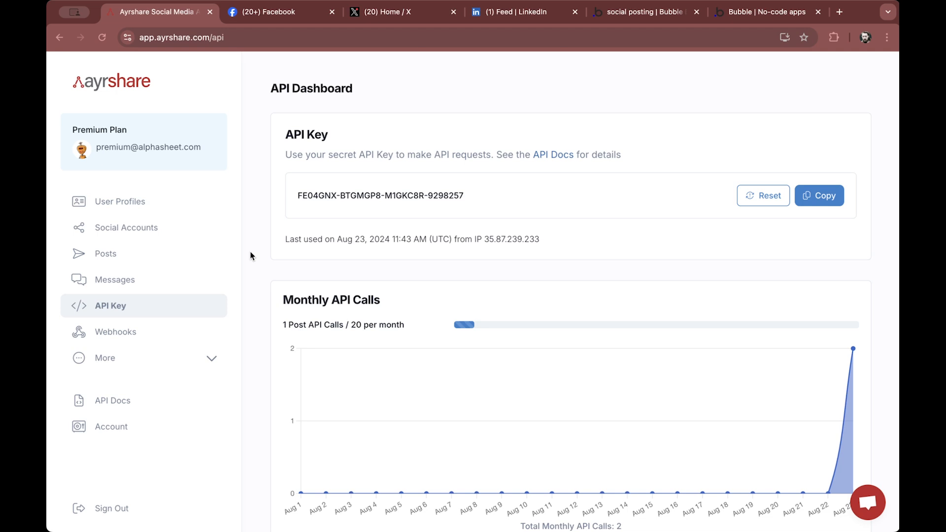
Link the X/Twitter account in Ayrshare's social accounts by authorizing the Ayrshare app
{"action": "left_click", "coordinate": [133, 229]}
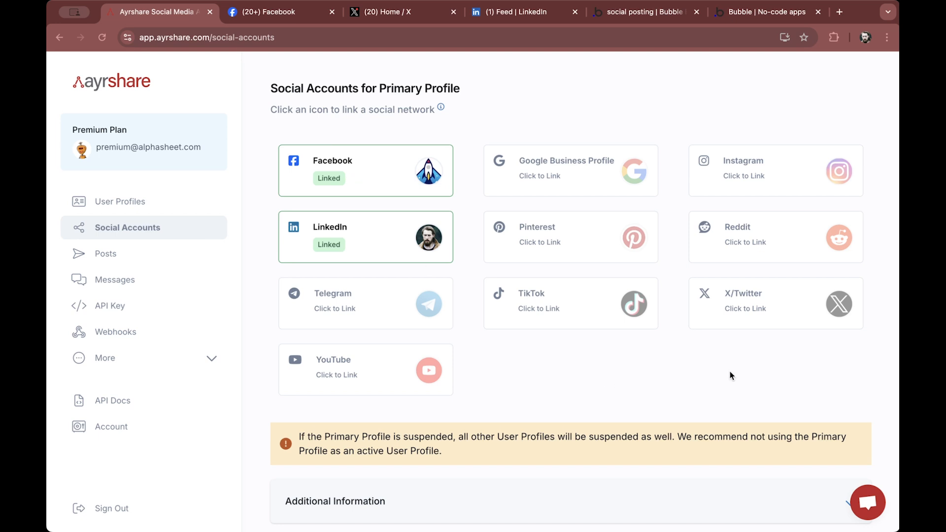
{"action": "left_click", "coordinate": [777, 294]}
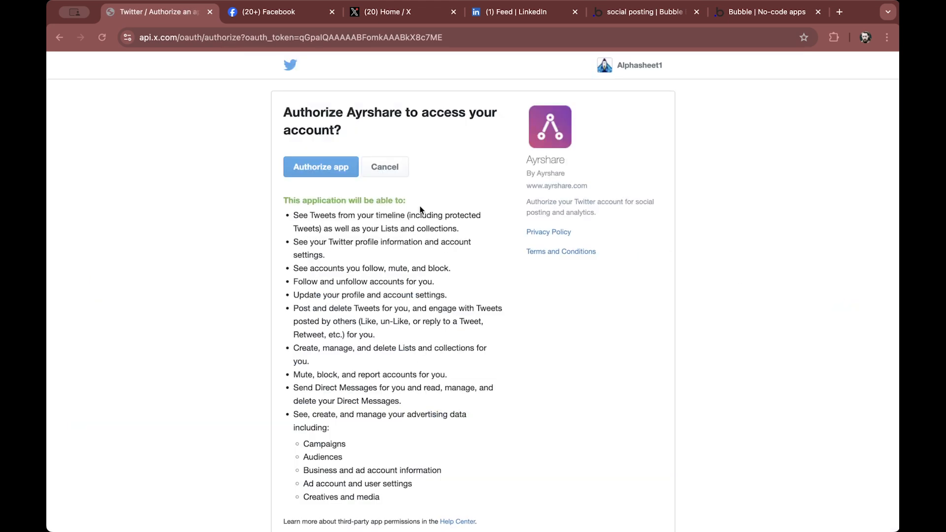
{"action": "left_click", "coordinate": [325, 170]}
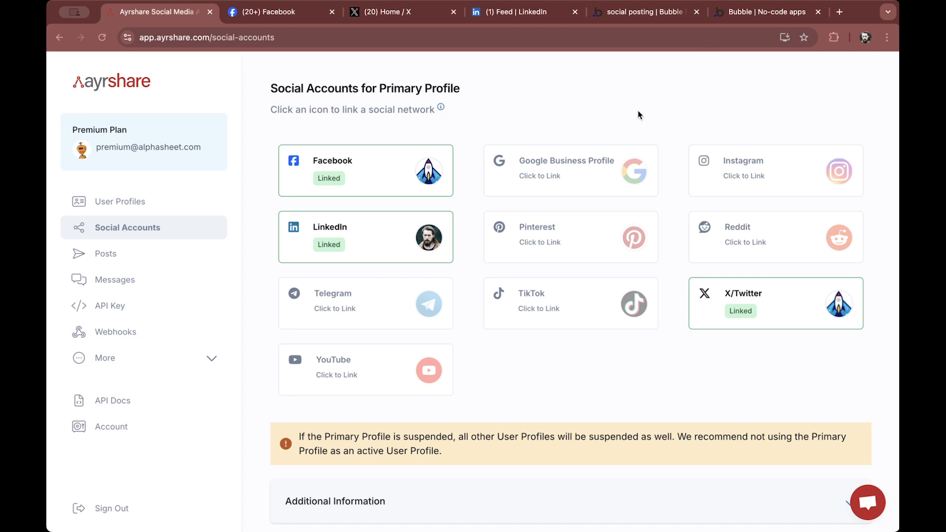
Inspect the post body multiline input's custom state and placeholder in the element inspector
{"action": "left_click", "coordinate": [642, 15]}
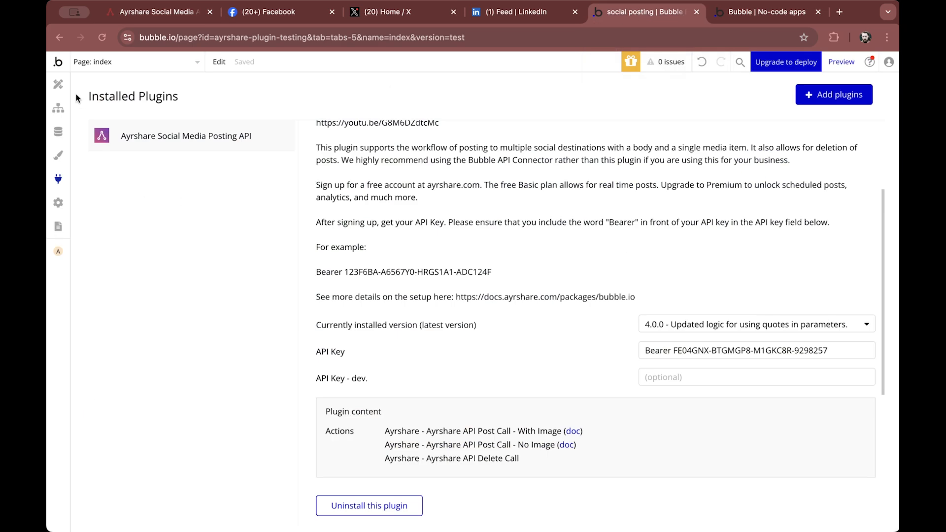
{"action": "left_click", "coordinate": [58, 84]}
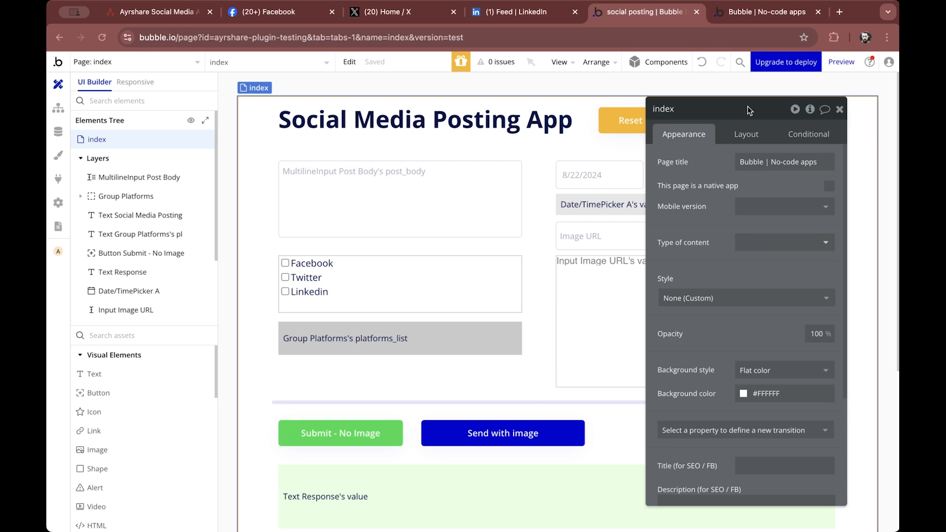
{"action": "left_click", "coordinate": [473, 216]}
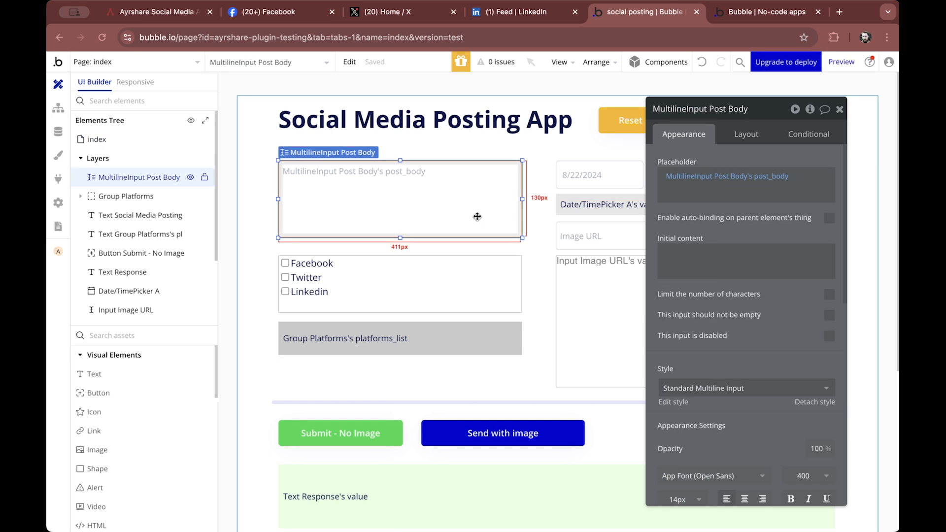
{"action": "left_click", "coordinate": [810, 110]}
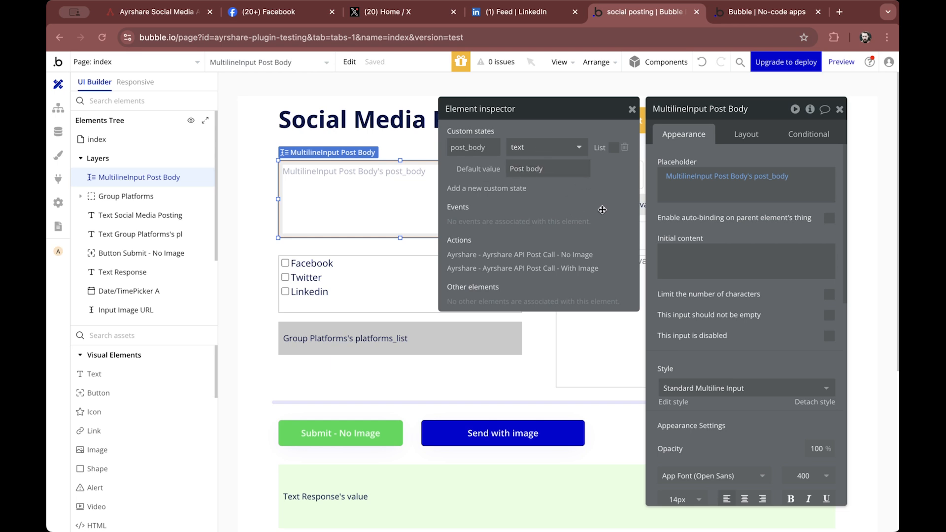
{"action": "left_click", "coordinate": [770, 181]}
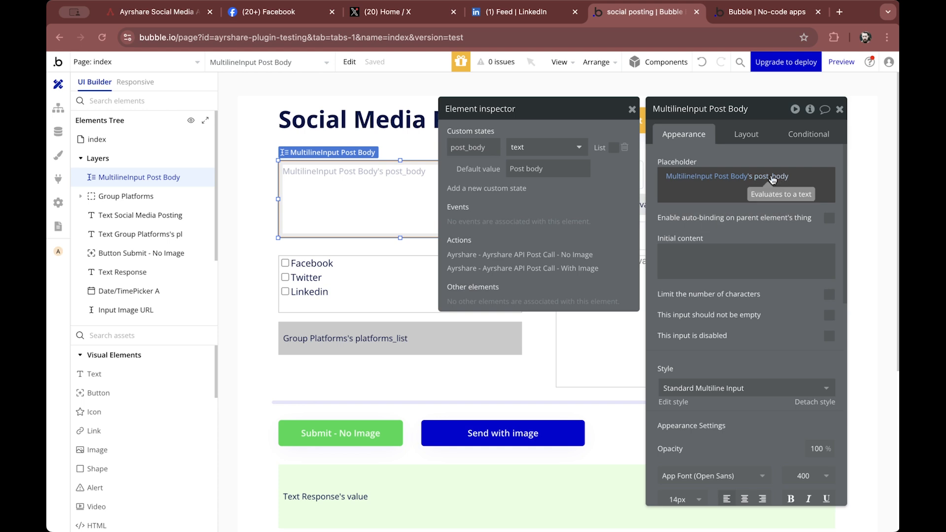
{"action": "left_click", "coordinate": [840, 109]}
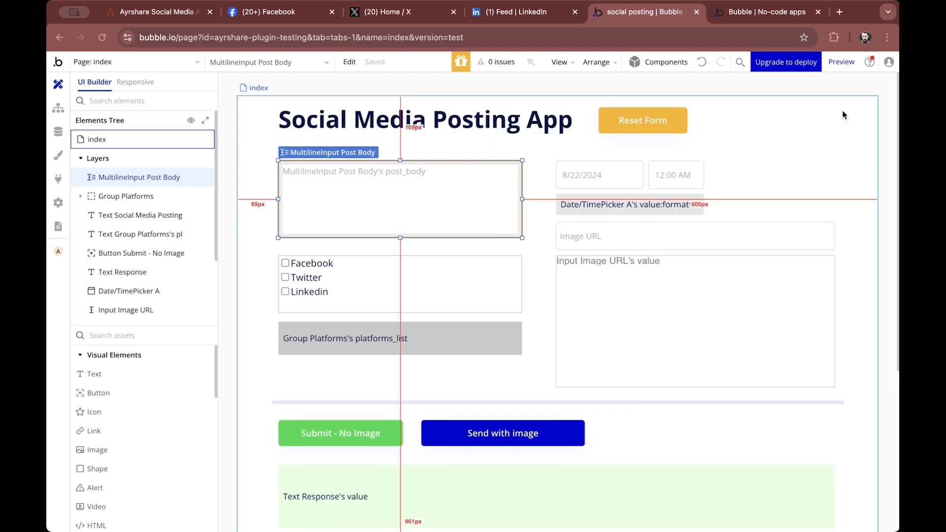
Preview the app and focus the post body field
{"action": "left_click", "coordinate": [842, 62]}
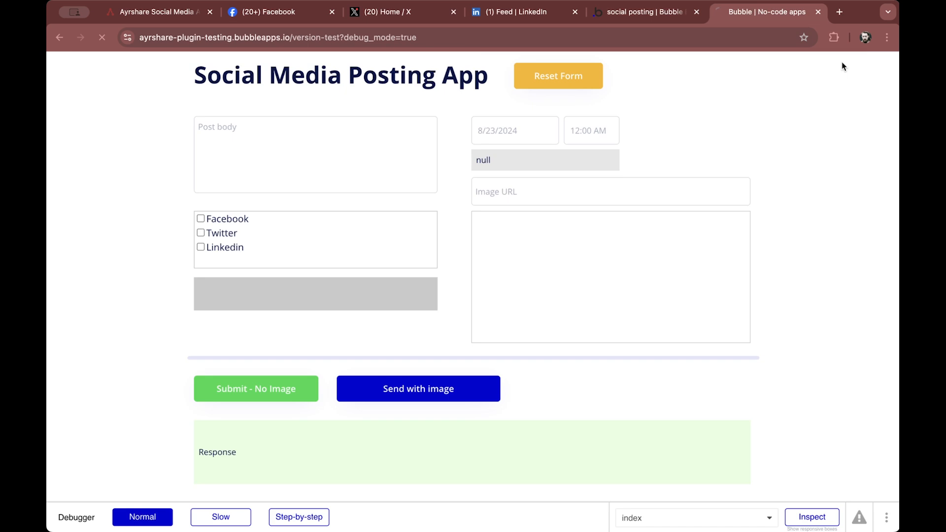
{"action": "left_click", "coordinate": [316, 143]}
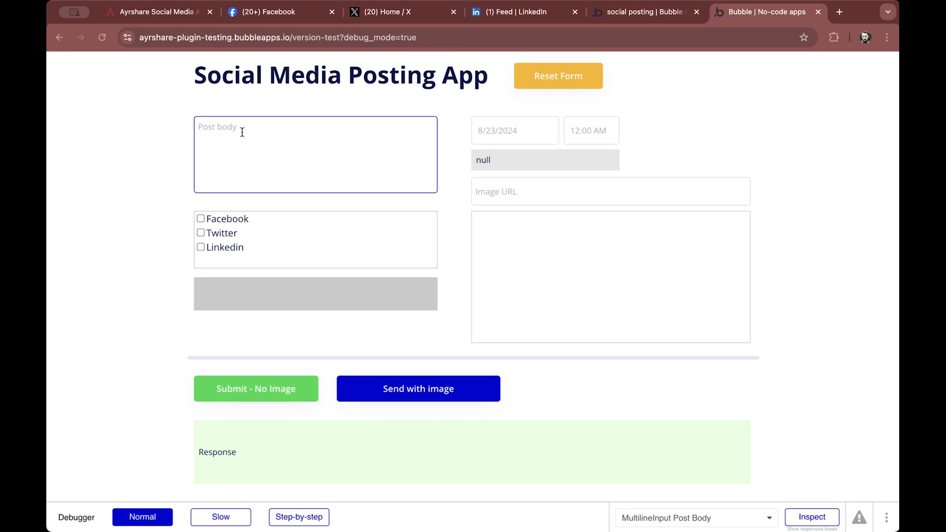
{"action": "left_click", "coordinate": [658, 11]}
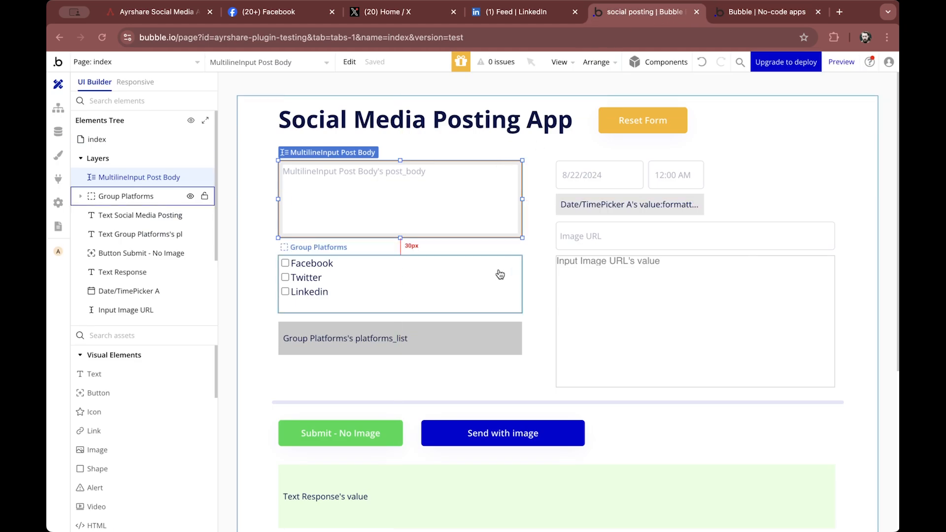
Inspect the custom states and events of the Group Platforms group and the Facebook, Twitter and Linkedin checkboxes
{"action": "double_click", "coordinate": [460, 287]}
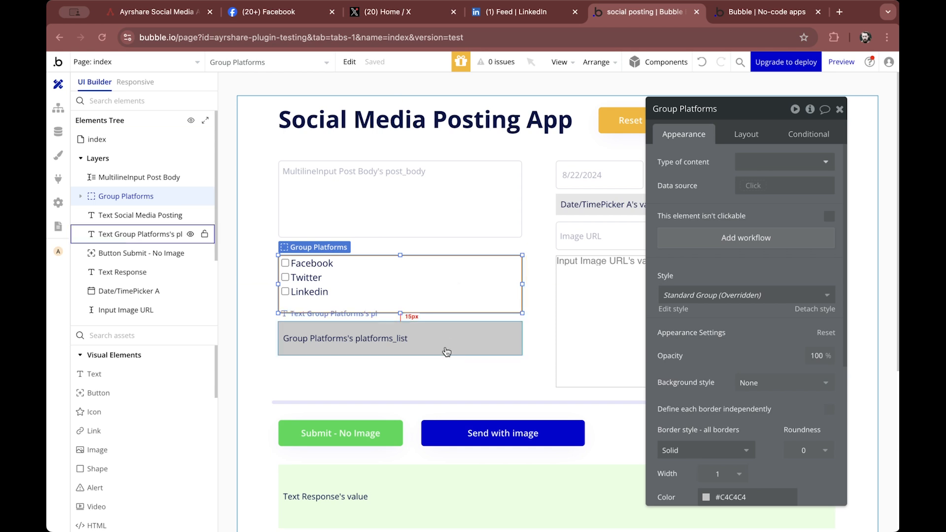
{"action": "left_click", "coordinate": [809, 109]}
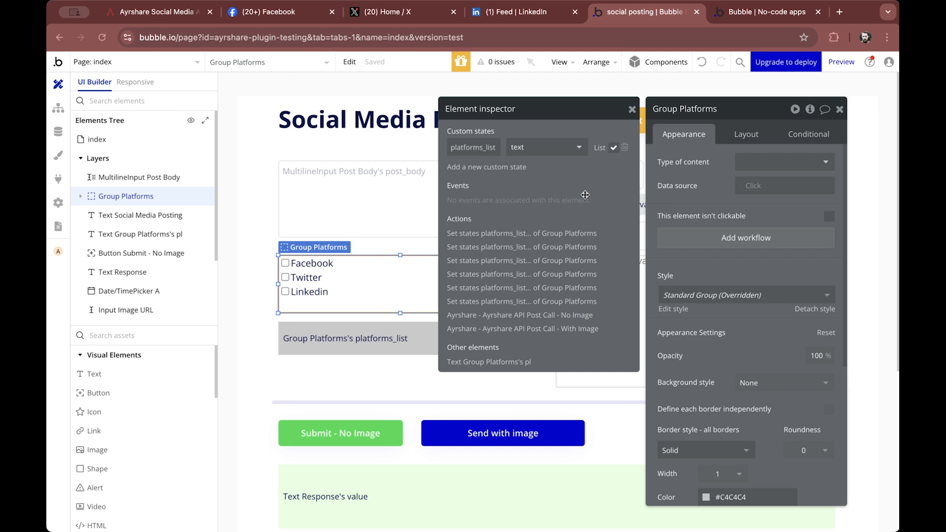
{"action": "left_click", "coordinate": [633, 109]}
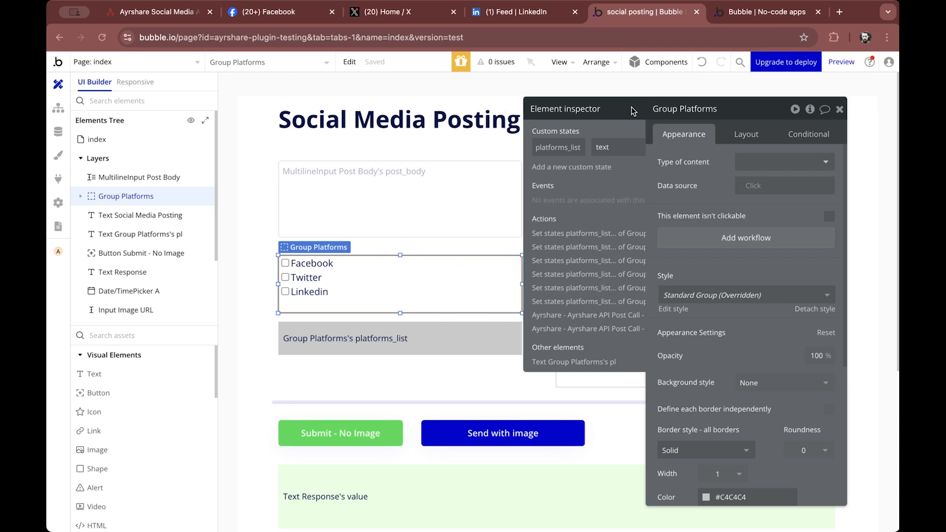
{"action": "left_click", "coordinate": [329, 266]}
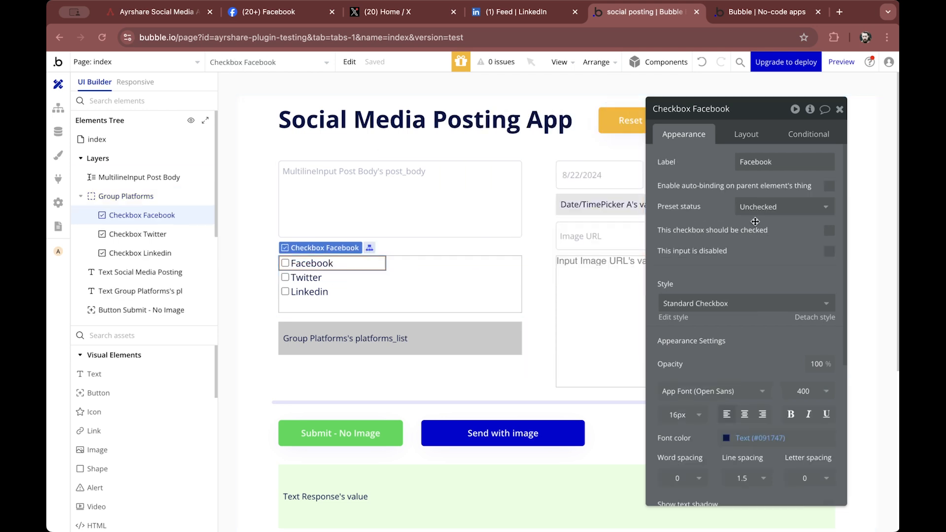
{"action": "left_click", "coordinate": [810, 111]}
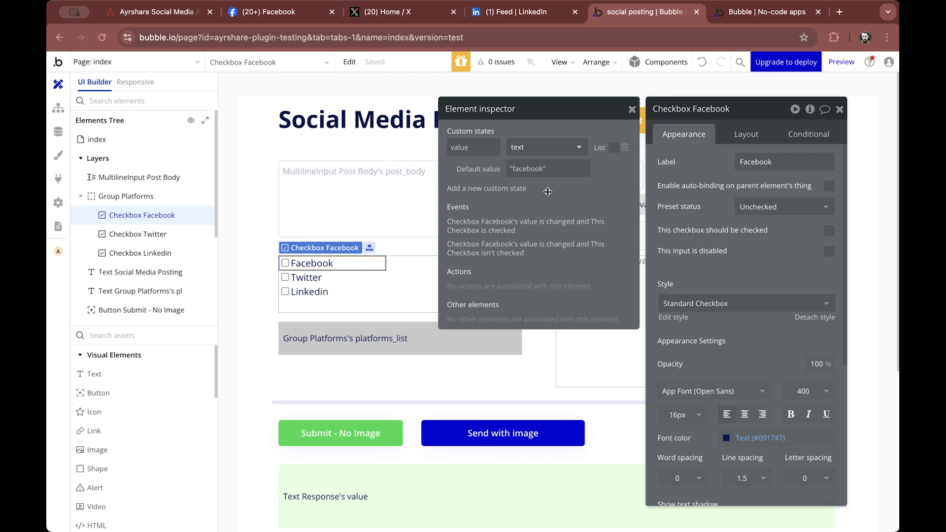
{"action": "left_click", "coordinate": [306, 276]}
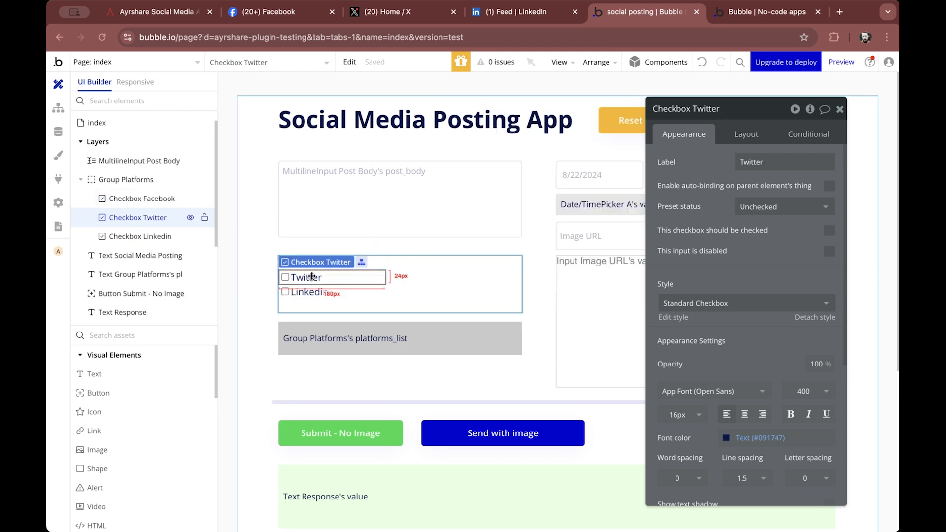
{"action": "left_click", "coordinate": [810, 109]}
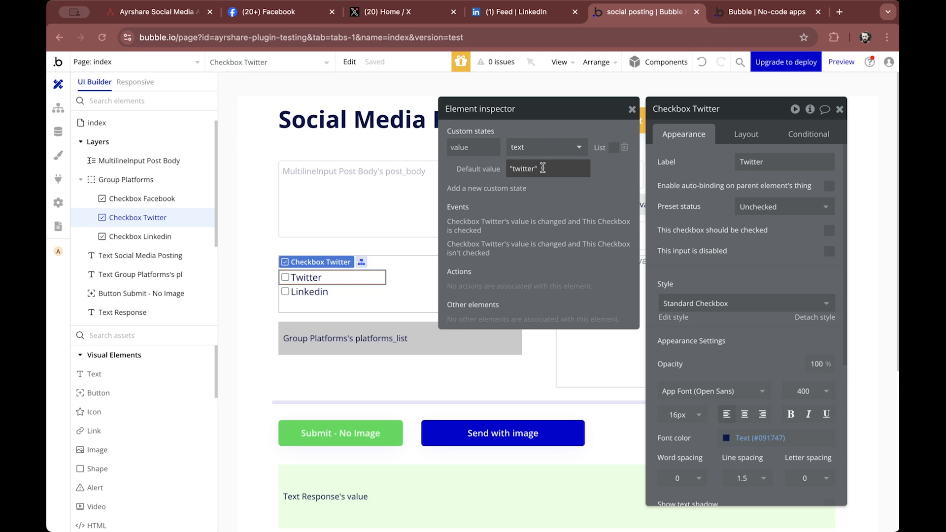
{"action": "left_click", "coordinate": [306, 291]}
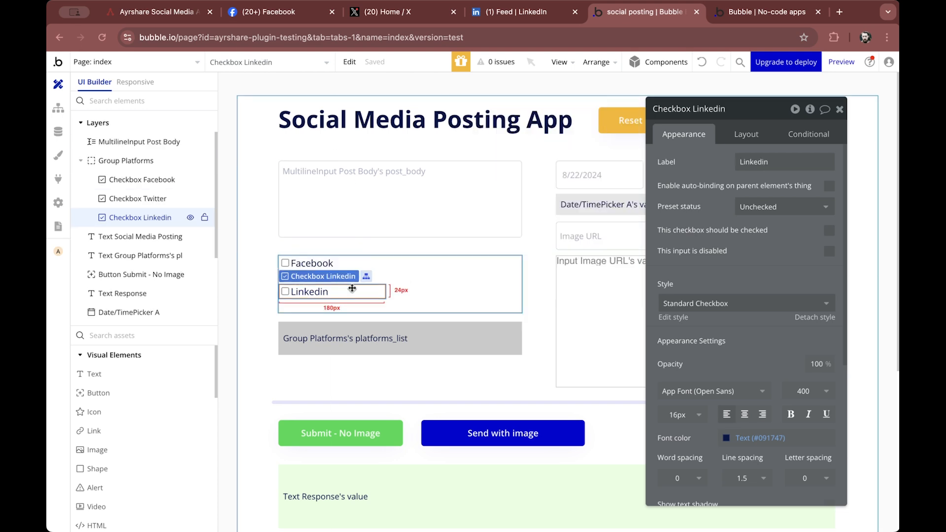
{"action": "left_click", "coordinate": [810, 109]}
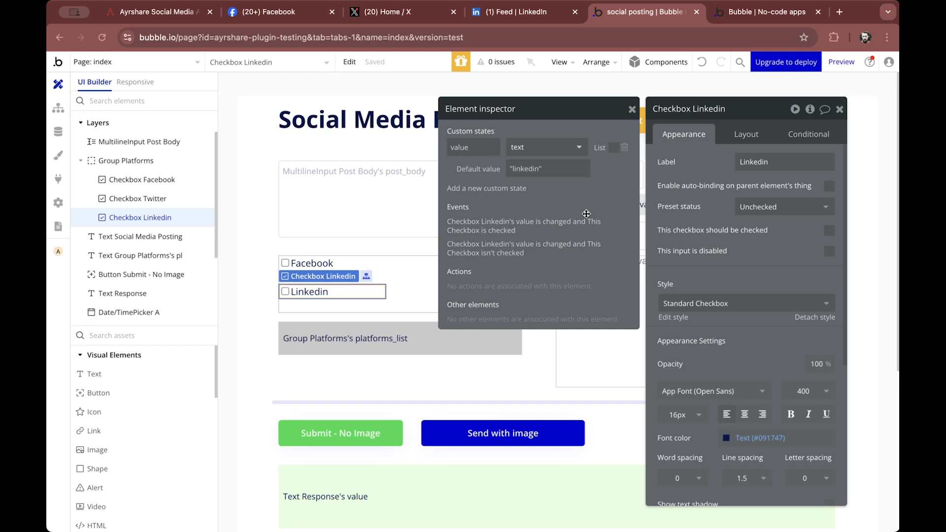
Preview the app and toggle the Facebook, Twitter and Linkedin checkboxes to test the platforms list
{"action": "left_click", "coordinate": [842, 62]}
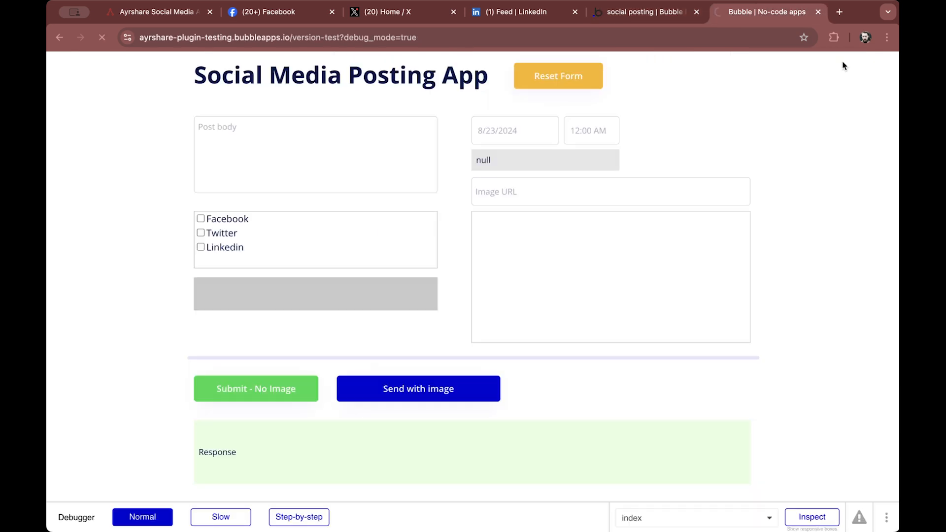
{"action": "left_click", "coordinate": [200, 220]}
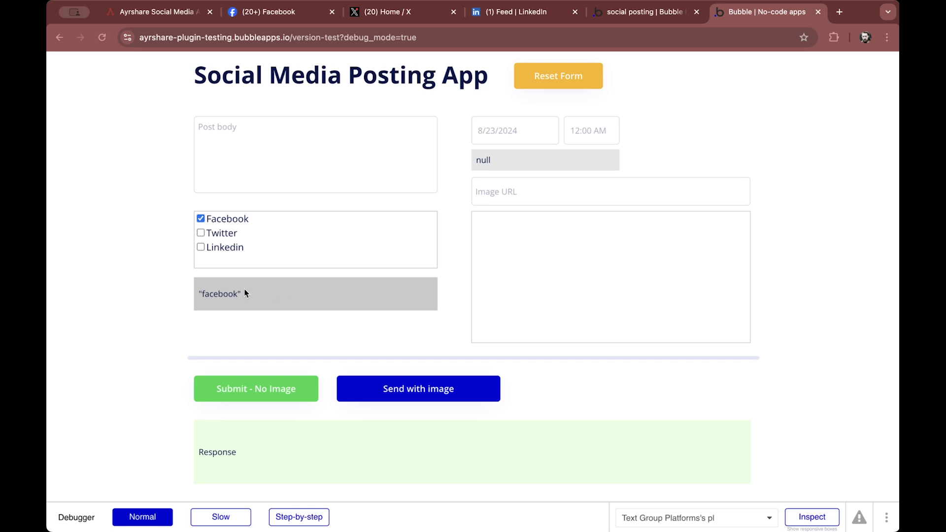
{"action": "left_click", "coordinate": [200, 234]}
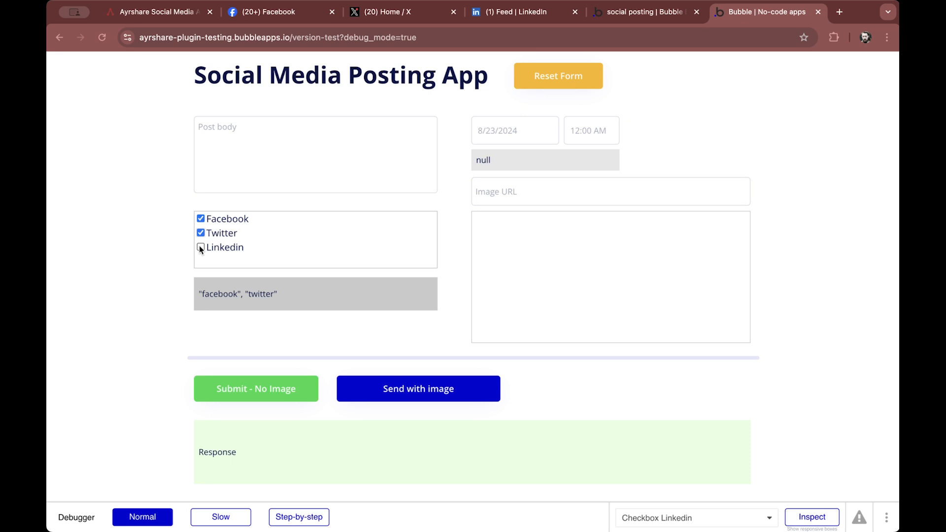
{"action": "double_click", "coordinate": [199, 246]}
{"action": "left_click", "coordinate": [201, 248]}
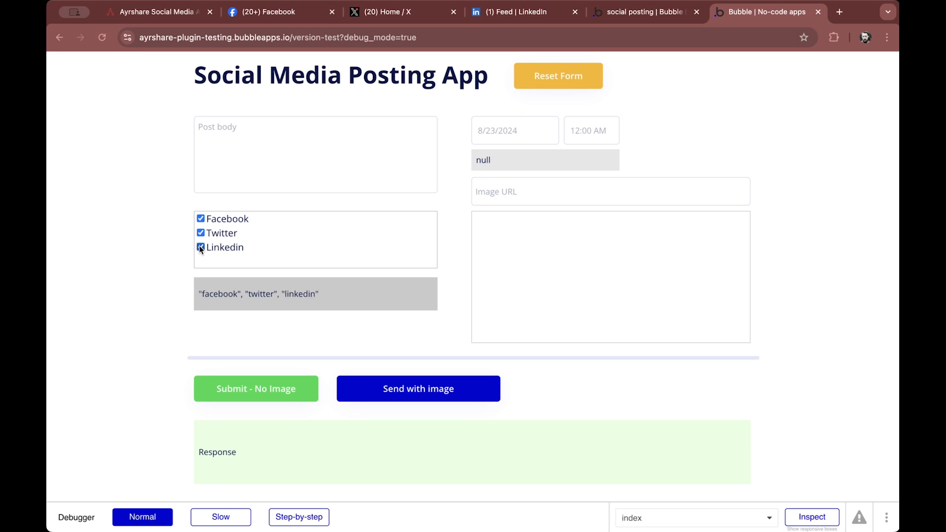
{"action": "left_click", "coordinate": [200, 248]}
{"action": "left_click", "coordinate": [201, 234]}
{"action": "left_click", "coordinate": [202, 234]}
{"action": "left_click", "coordinate": [201, 234]}
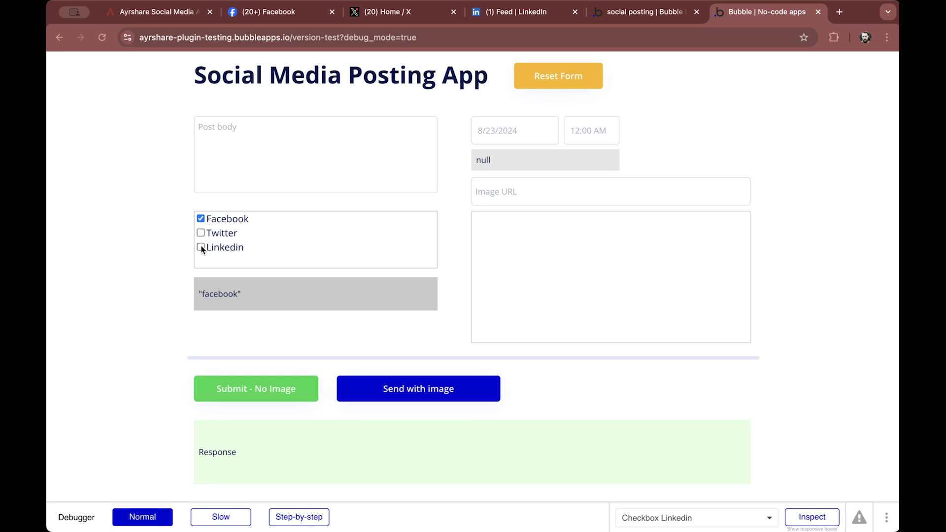
{"action": "left_click", "coordinate": [201, 248]}
{"action": "left_click", "coordinate": [201, 248]}
Inspect the platforms list text element and the date/time picker's settings in the editor
{"action": "left_click", "coordinate": [671, 19]}
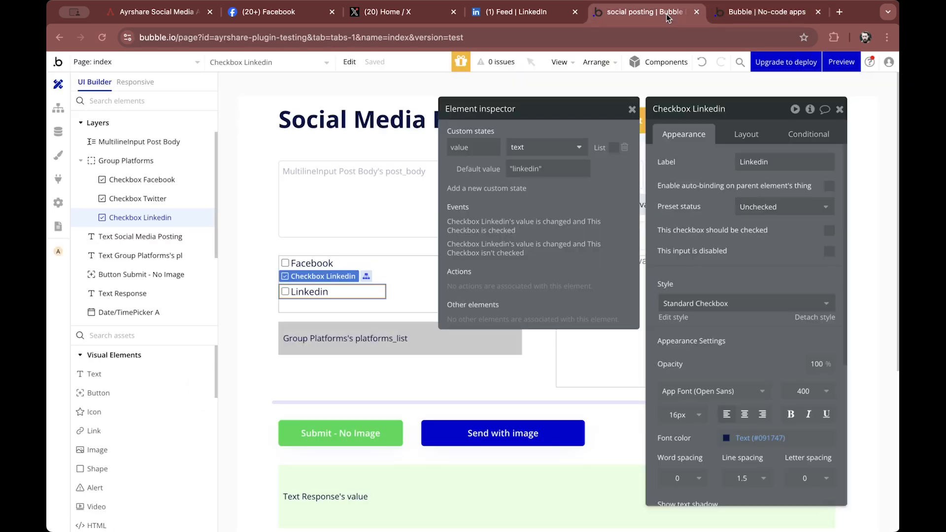
{"action": "left_click", "coordinate": [424, 349]}
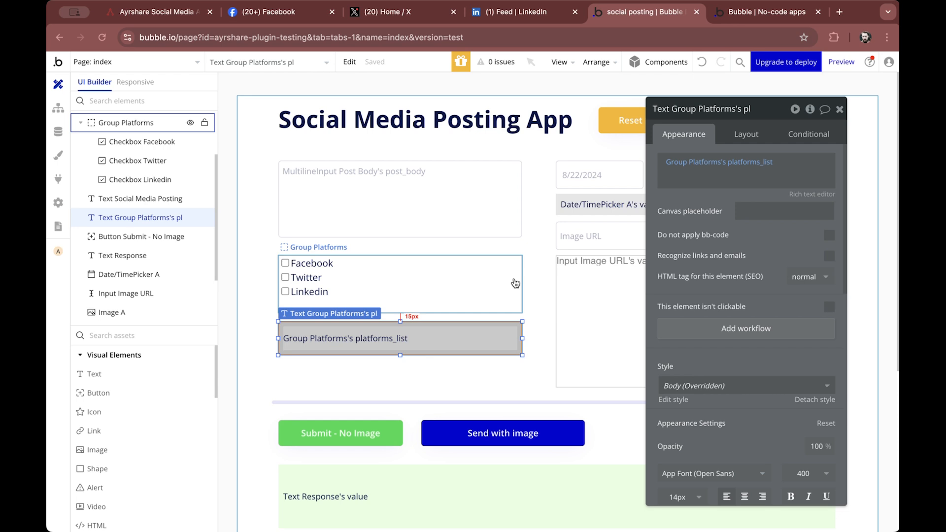
{"action": "left_click_drag", "start_coordinate": [774, 112], "coordinate": [409, 118]}
{"action": "left_click", "coordinate": [601, 171]}
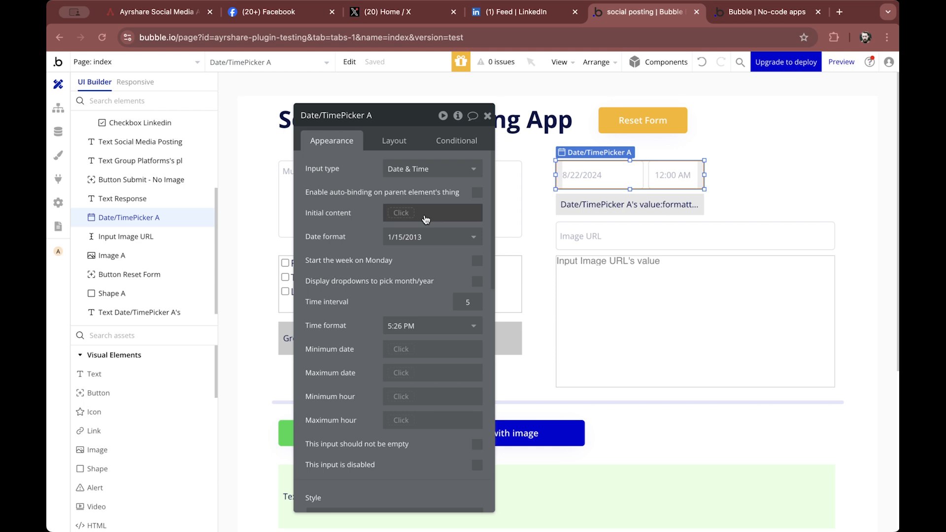
Inspect the date/time picker's input type options and the formatted date text element's expression
{"action": "left_click", "coordinate": [468, 175]}
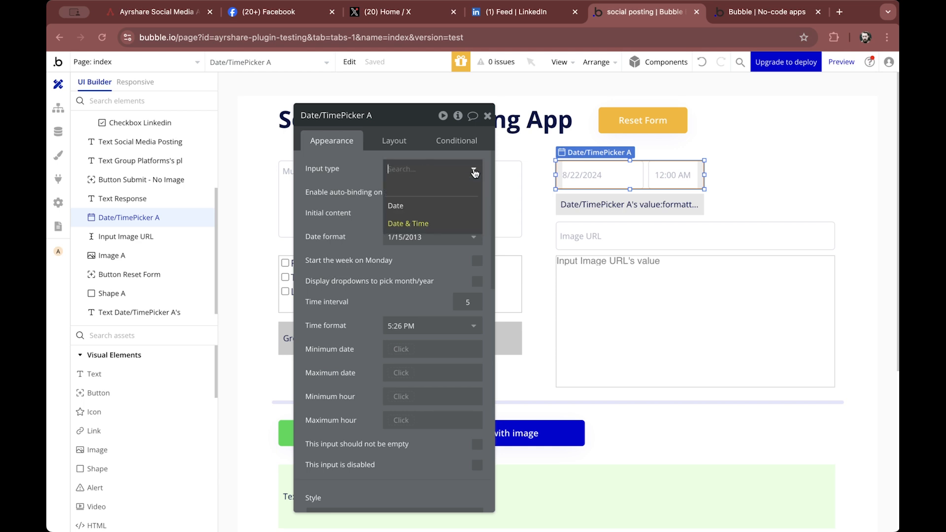
{"action": "left_click", "coordinate": [336, 169]}
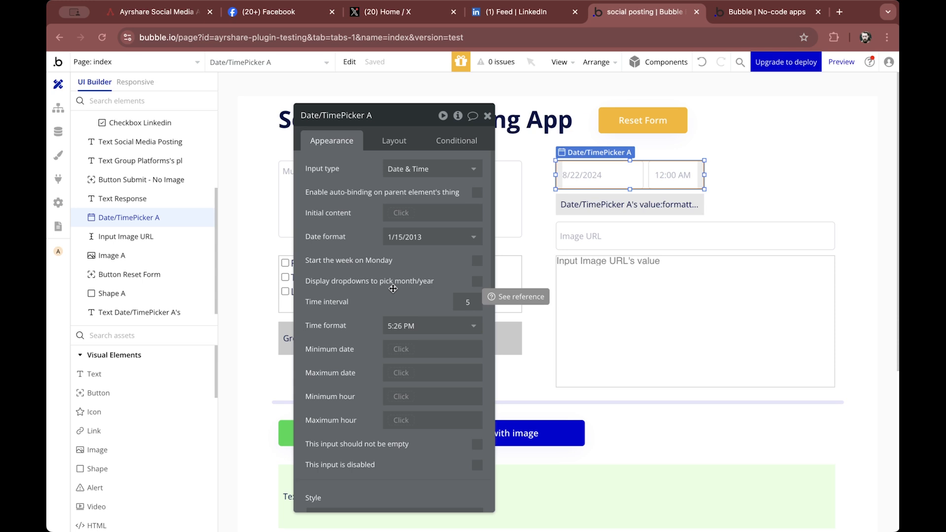
{"action": "left_click", "coordinate": [598, 201]}
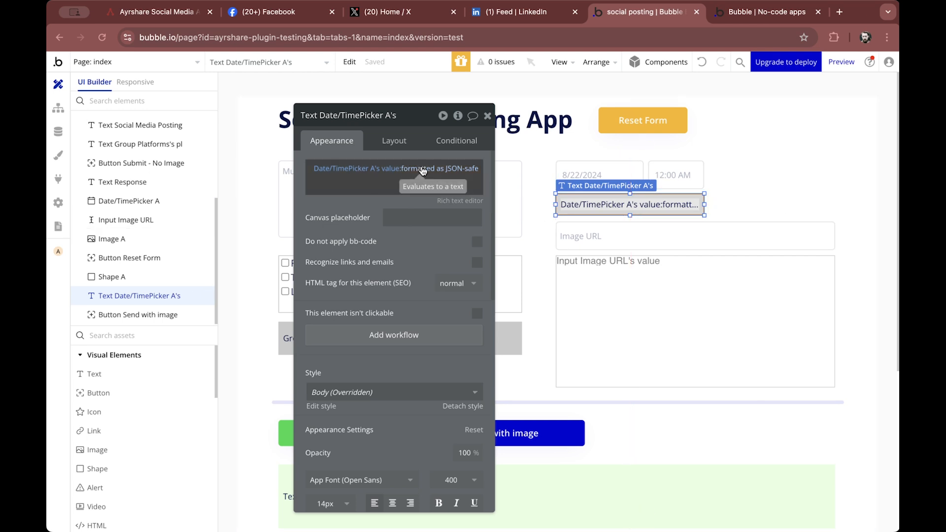
Preview the app and pick 8/27/2024 at 8:30 AM in the date/time picker to test the formatted date
{"action": "left_click", "coordinate": [845, 67]}
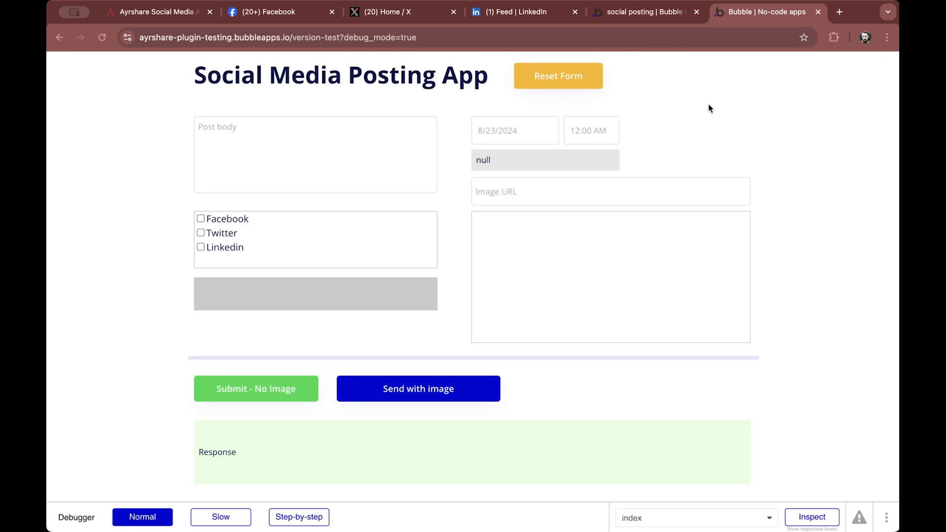
{"action": "left_click", "coordinate": [537, 128]}
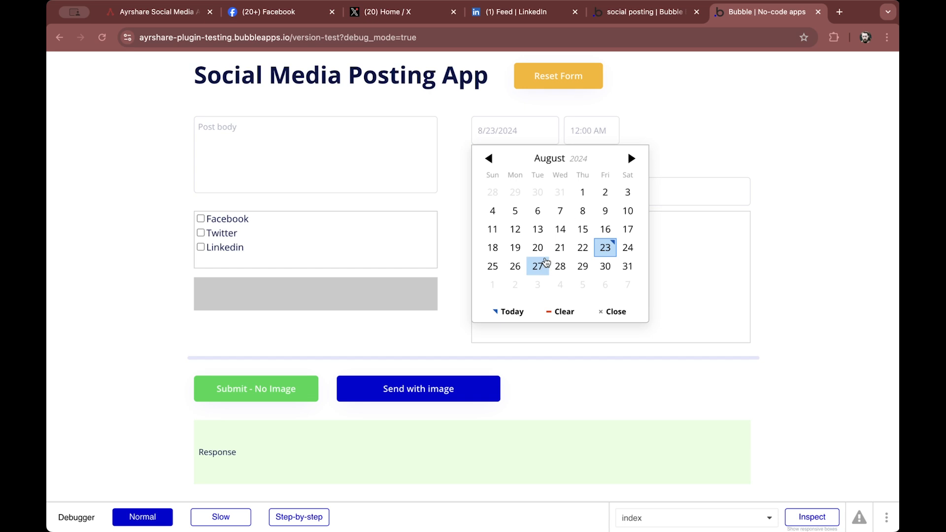
{"action": "left_click", "coordinate": [538, 266]}
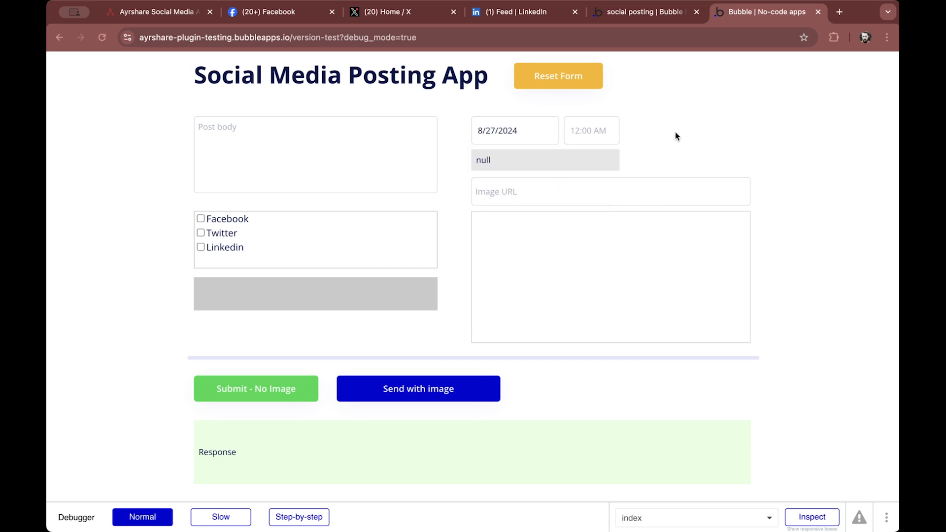
{"action": "left_click", "coordinate": [602, 134]}
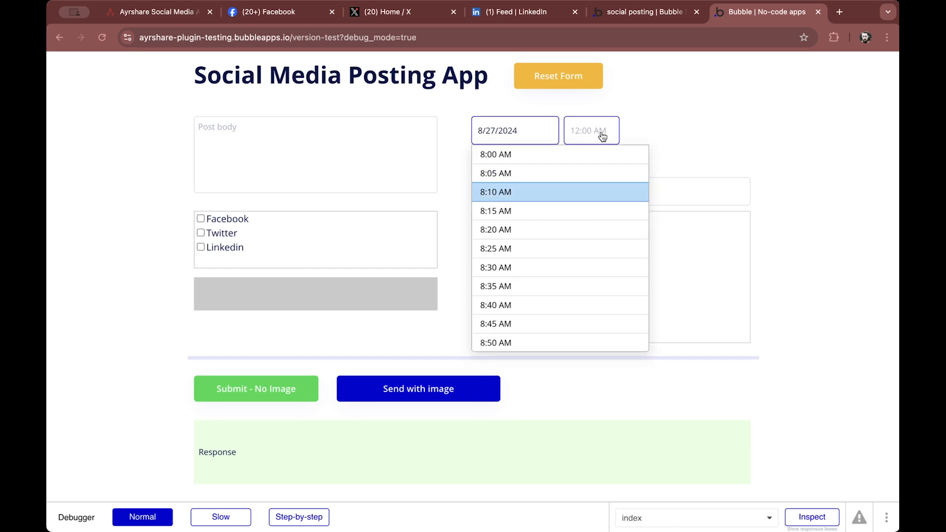
{"action": "left_click", "coordinate": [549, 268]}
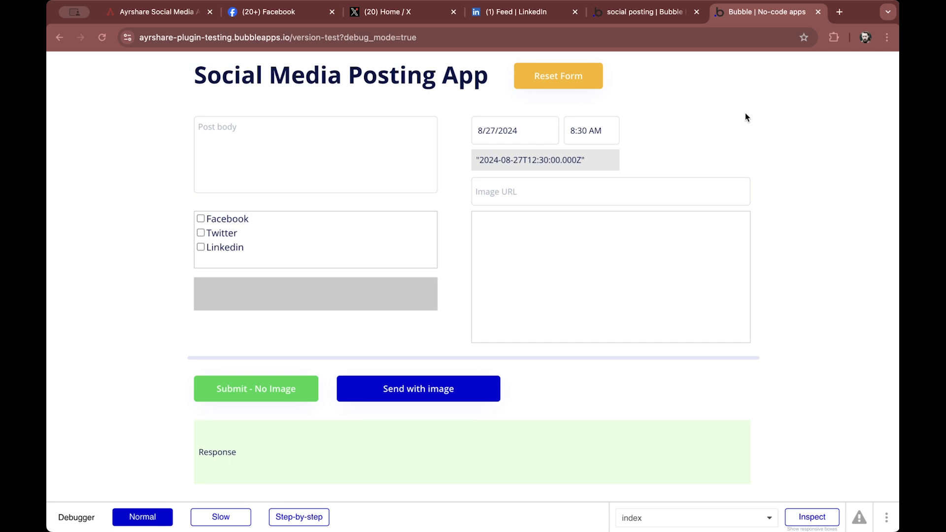
Inspect the Image URL input and the Image A element's dynamic image setting in the editor
{"action": "left_click", "coordinate": [666, 10]}
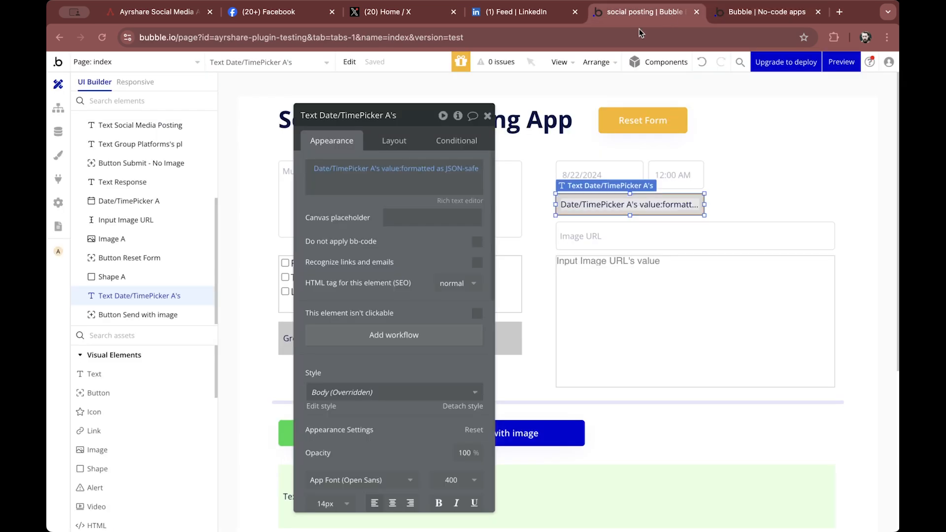
{"action": "left_click", "coordinate": [586, 243]}
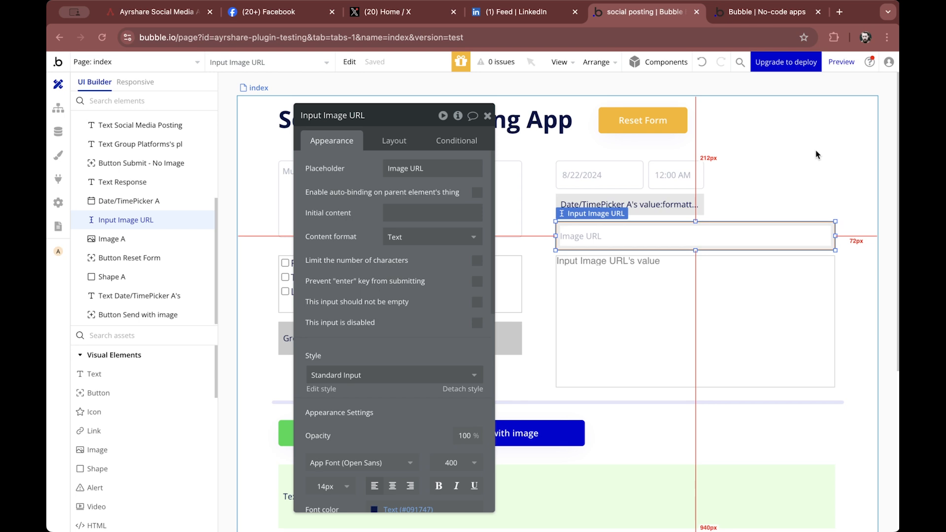
{"action": "left_click", "coordinate": [739, 323]}
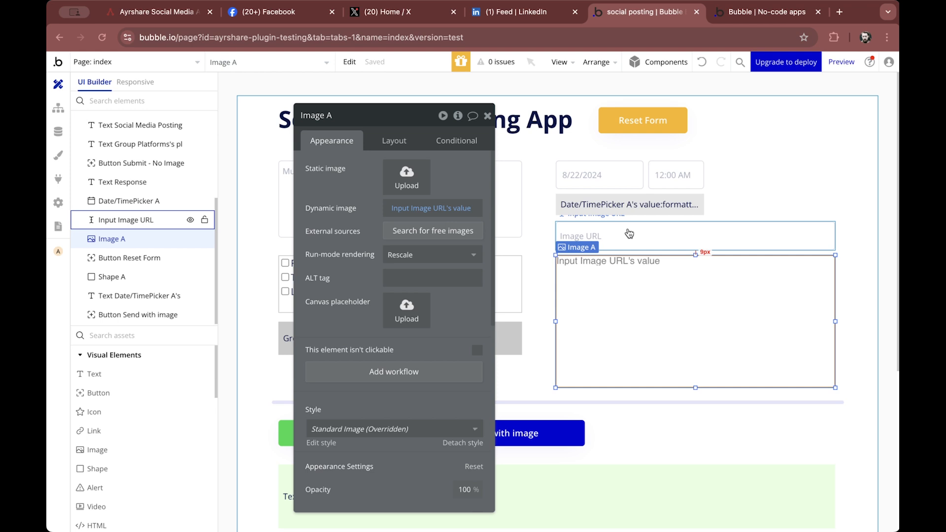
Preview the app, paste an image URL into the Image URL field to test the image, and reset the form
{"action": "left_click", "coordinate": [841, 60]}
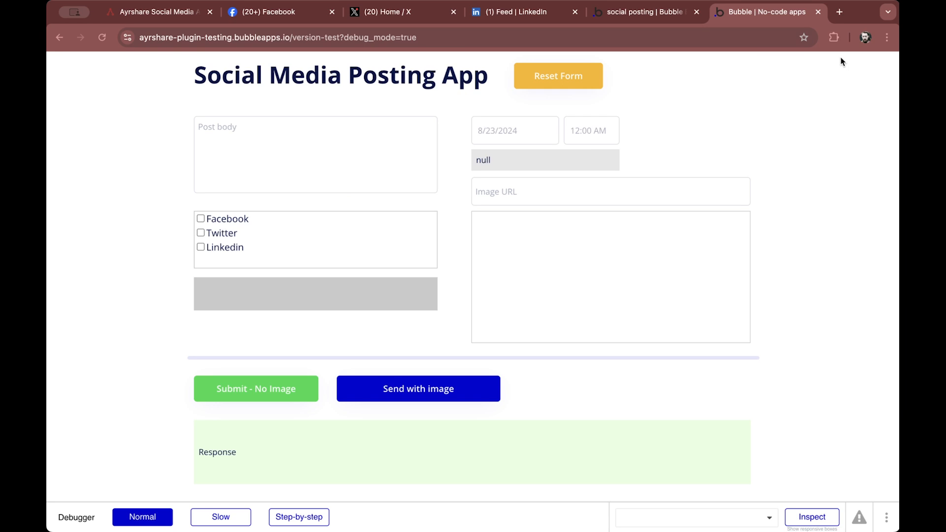
{"action": "left_click", "coordinate": [654, 191]}
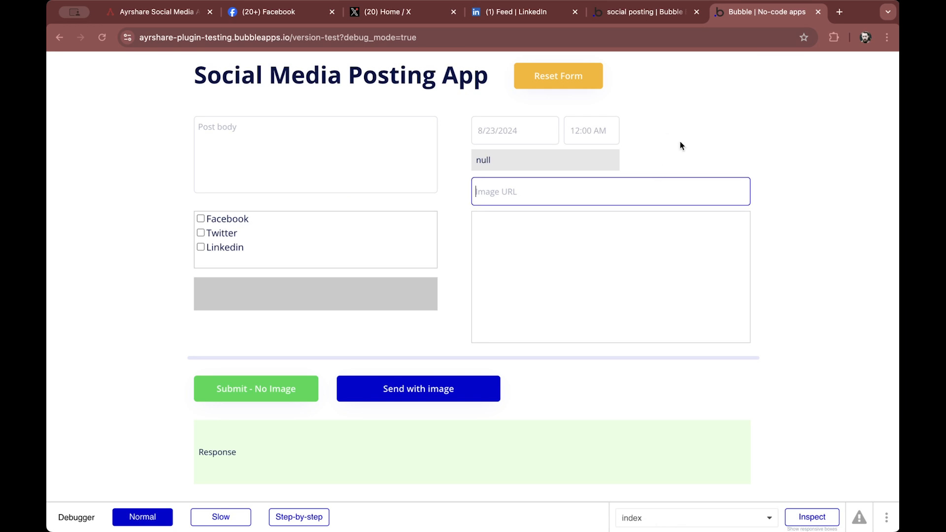
{"action": "type", "text": "https://images.pexels.com/photos/458825/pexels-photo-458825.jpeg?auto=compress&cs=tinysrgb&w=1260&h=750&dpr=2"}
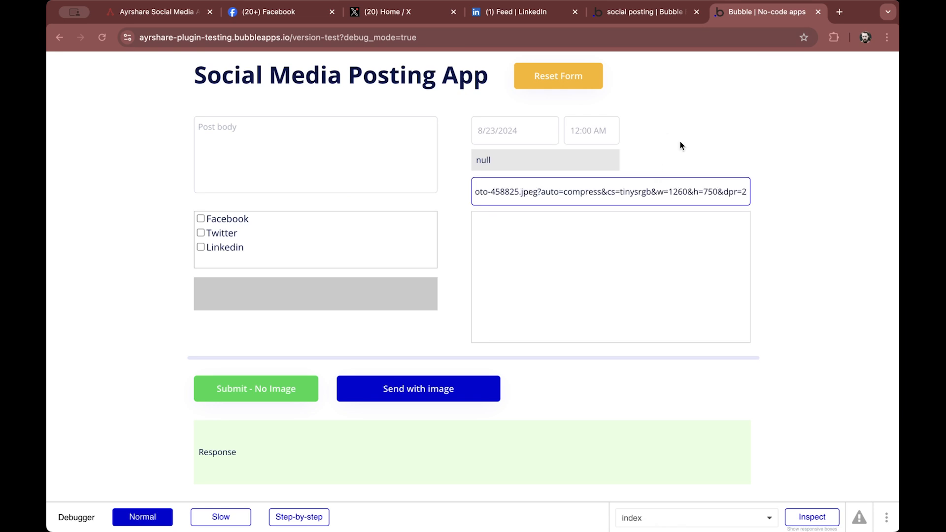
{"action": "key", "text": "Tab"}
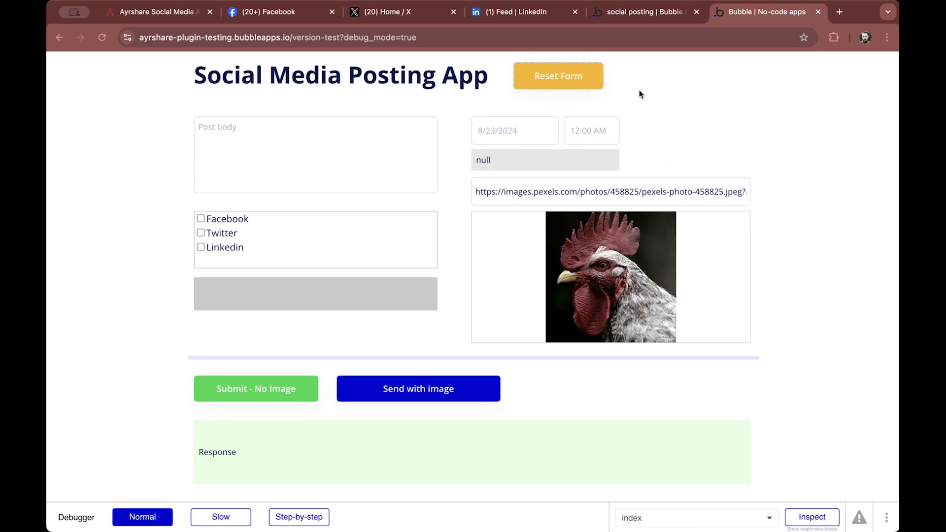
{"action": "left_click", "coordinate": [577, 75]}
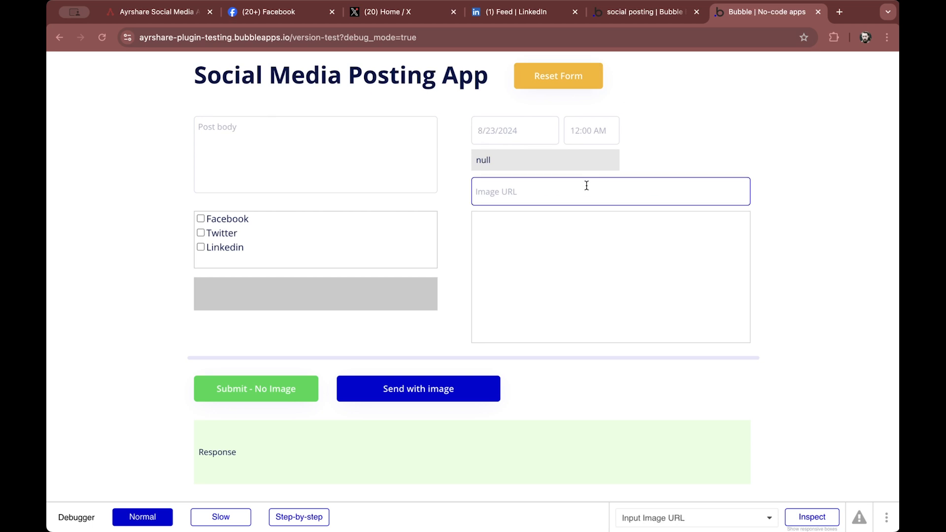
{"action": "left_click", "coordinate": [664, 14]}
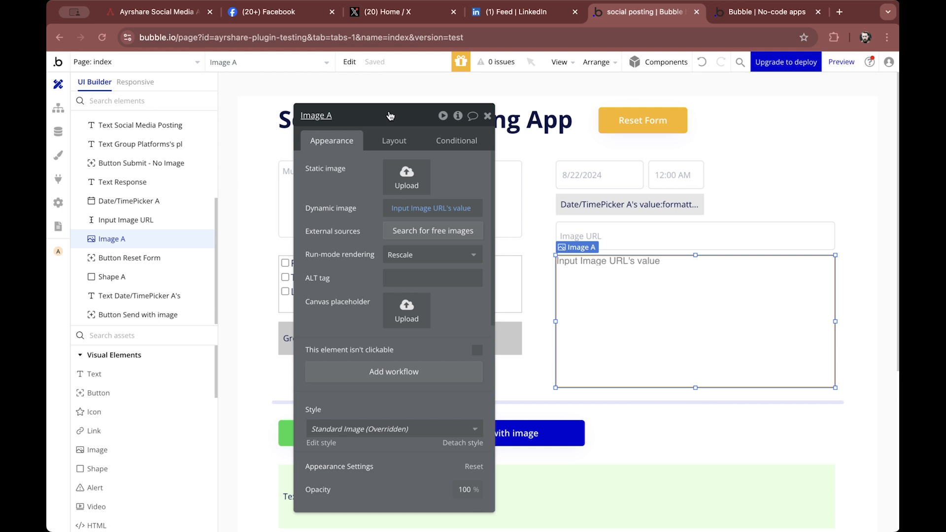
{"action": "left_click_drag", "start_coordinate": [393, 116], "coordinate": [775, 101]}
{"action": "left_click", "coordinate": [735, 11]}
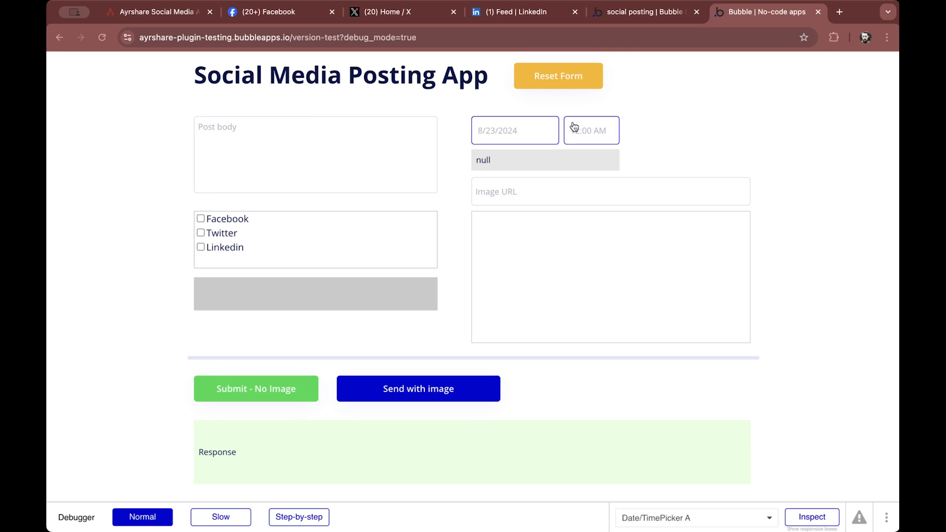
{"action": "left_click", "coordinate": [632, 15]}
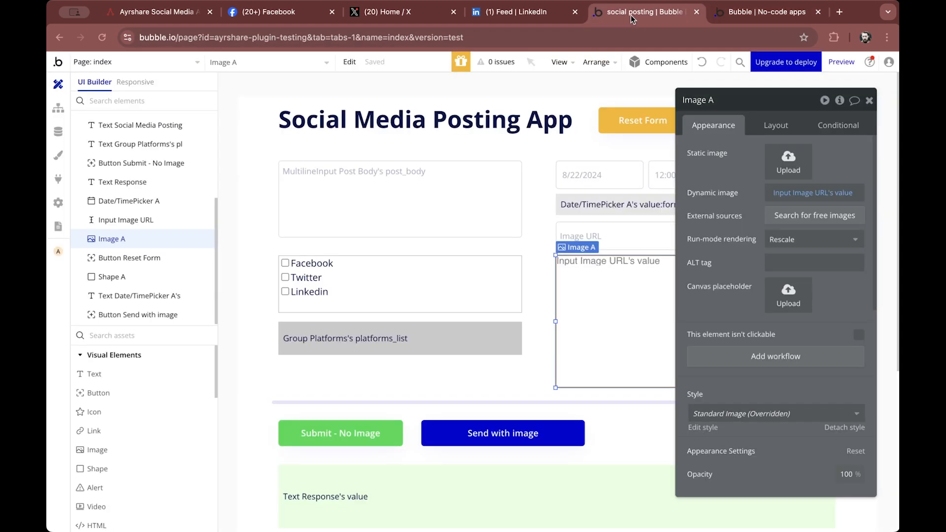
{"action": "left_click", "coordinate": [58, 179]}
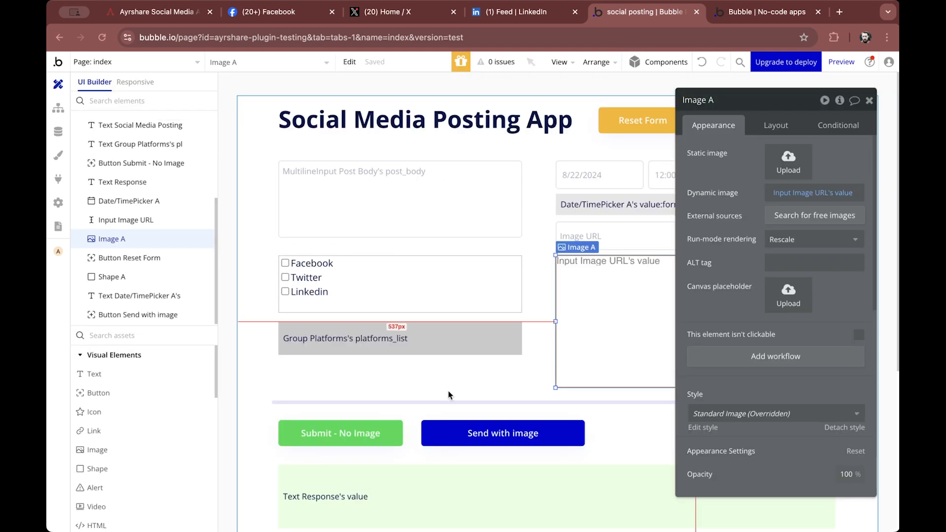
Inspect the Submit - No Image and Send with image buttons and the Text Response element
{"action": "left_click", "coordinate": [395, 433]}
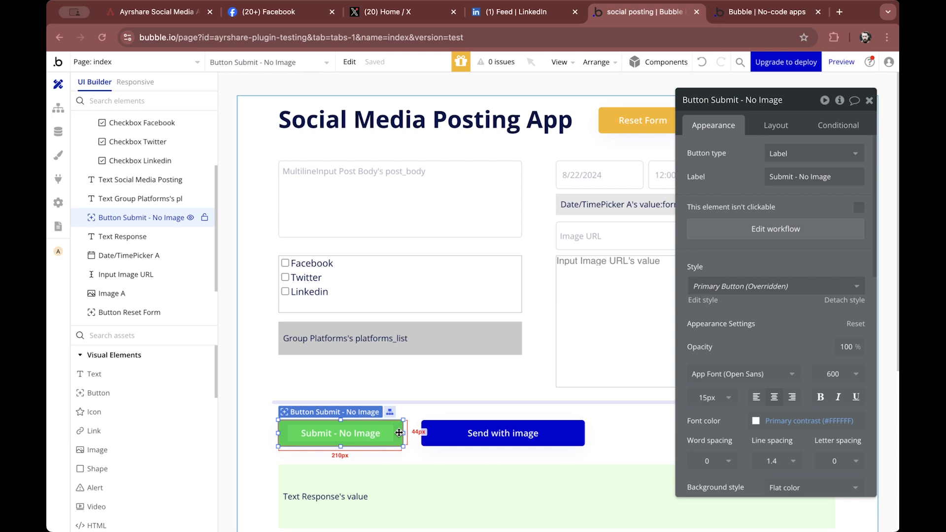
{"action": "left_click", "coordinate": [439, 432]}
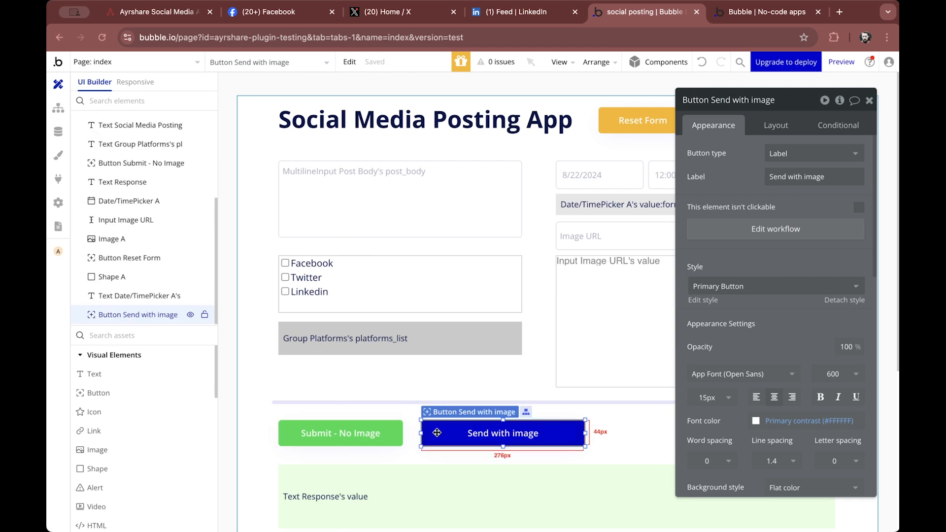
{"action": "left_click", "coordinate": [416, 503]}
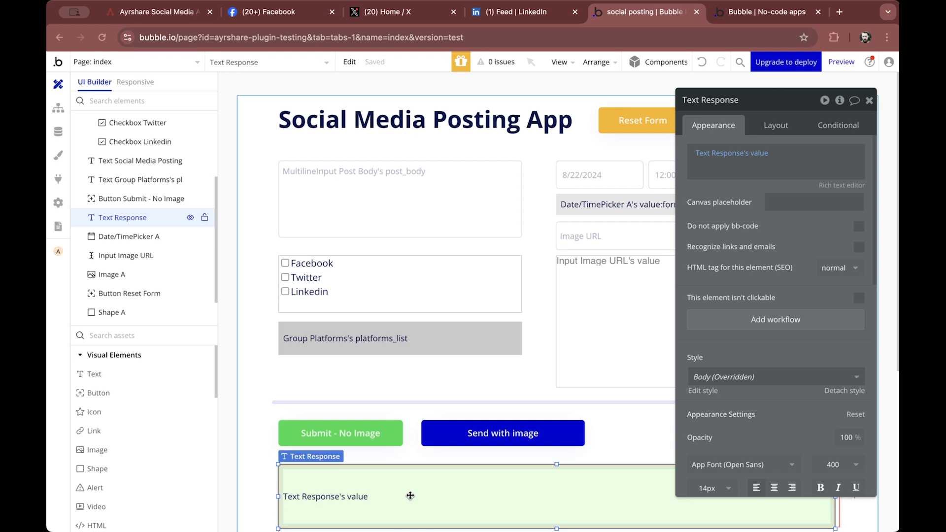
Inspect the Facebook checkbox checked and unchecked workflows and their set state actions on the platforms list
{"action": "left_click", "coordinate": [57, 111]}
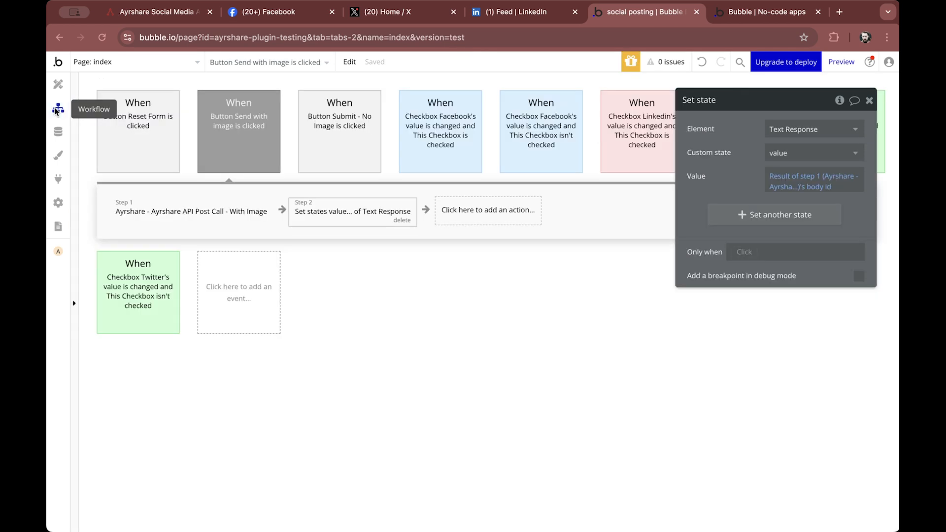
{"action": "left_click_drag", "start_coordinate": [762, 101], "coordinate": [653, 271]}
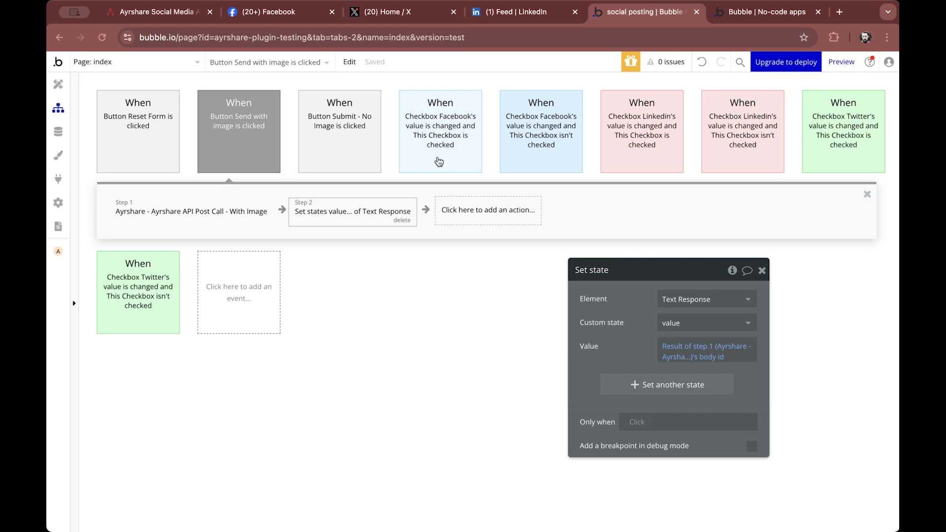
{"action": "left_click", "coordinate": [443, 117]}
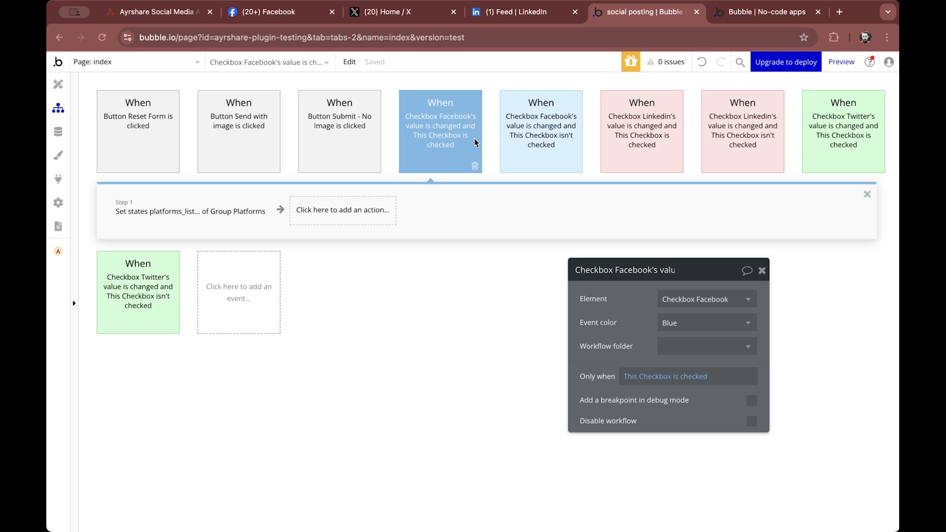
{"action": "mouse_move", "coordinate": [433, 147]}
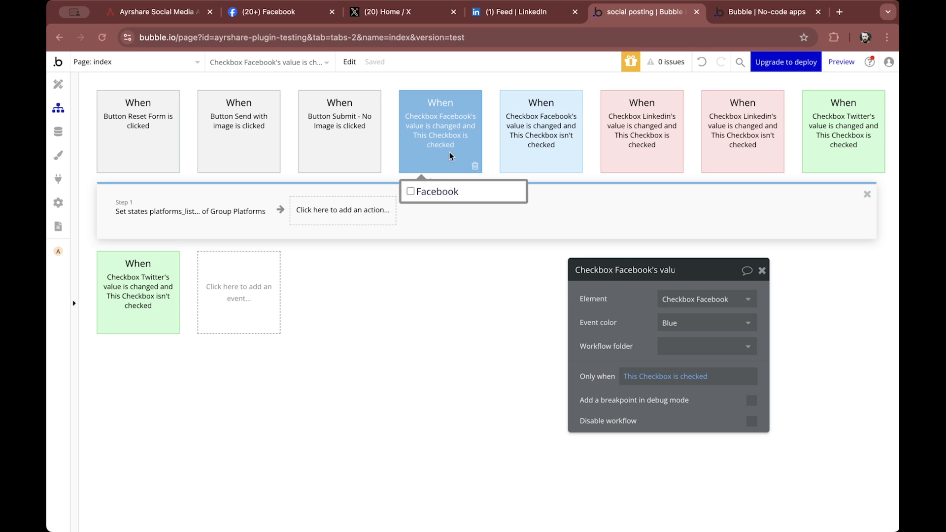
{"action": "left_click", "coordinate": [531, 159]}
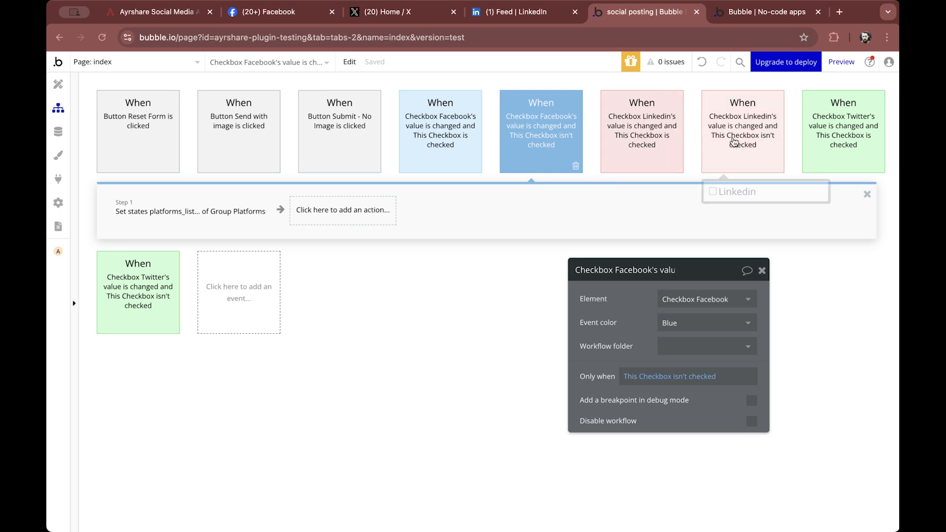
{"action": "left_click", "coordinate": [448, 131]}
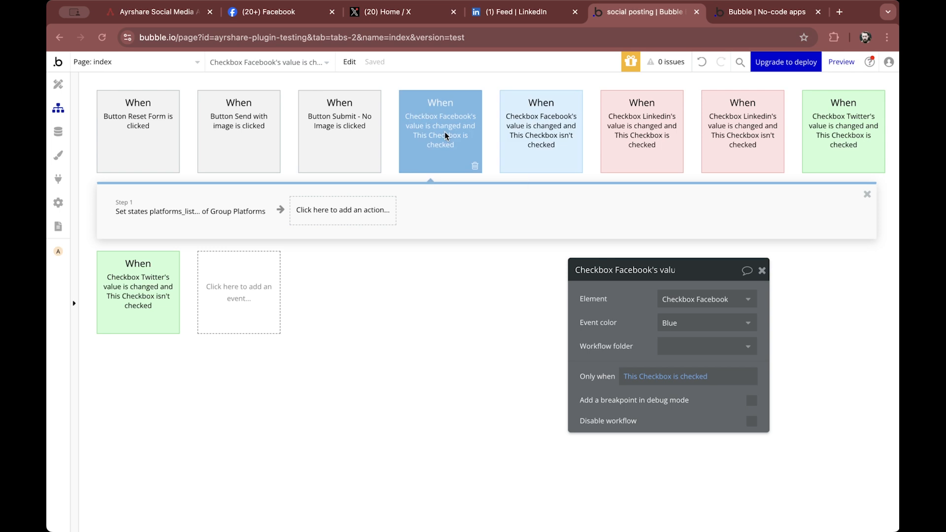
{"action": "left_click", "coordinate": [196, 211]}
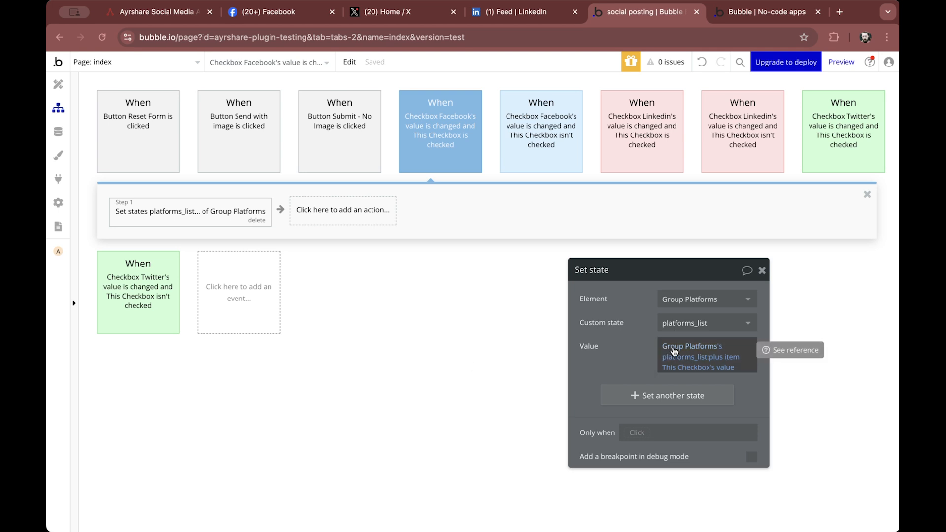
{"action": "mouse_move", "coordinate": [671, 351]}
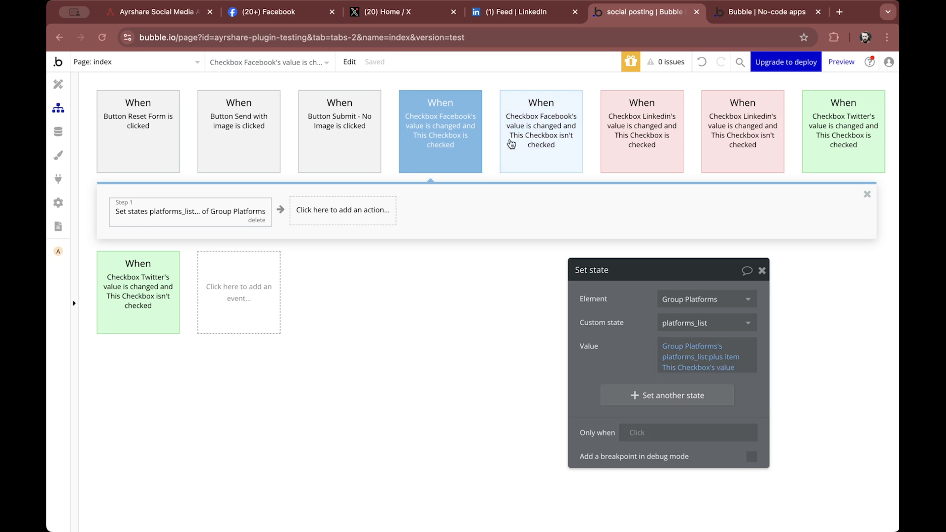
{"action": "left_click", "coordinate": [529, 148]}
{"action": "left_click", "coordinate": [233, 214]}
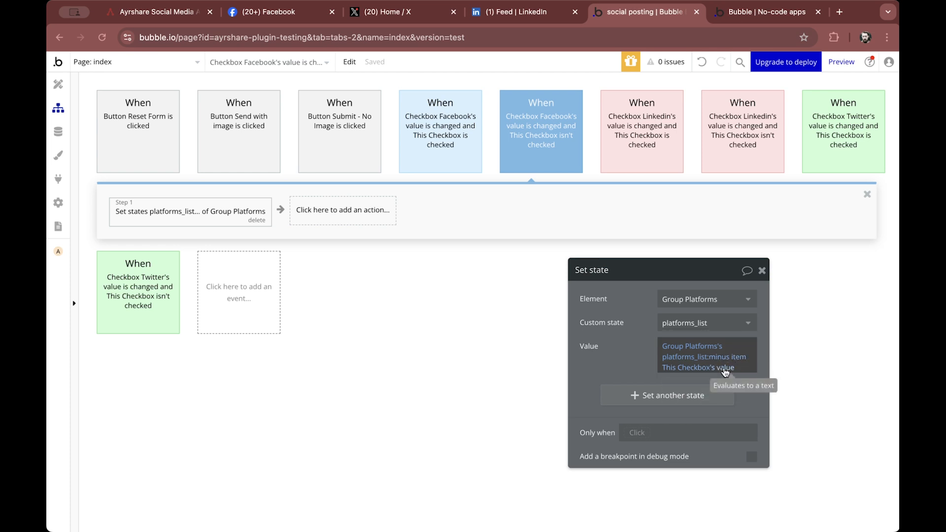
Preview the app and tick the Facebook and Twitter checkboxes to test the platforms list
{"action": "left_click", "coordinate": [841, 62]}
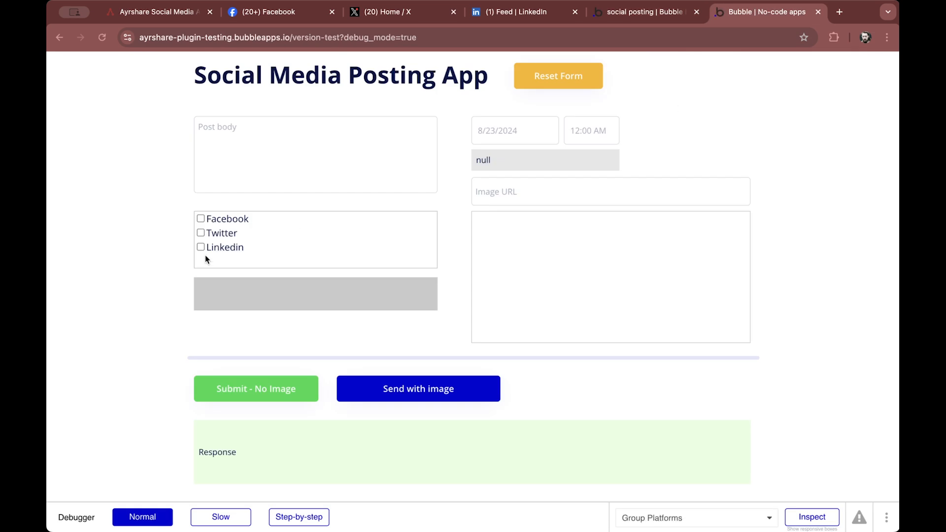
{"action": "left_click", "coordinate": [200, 219]}
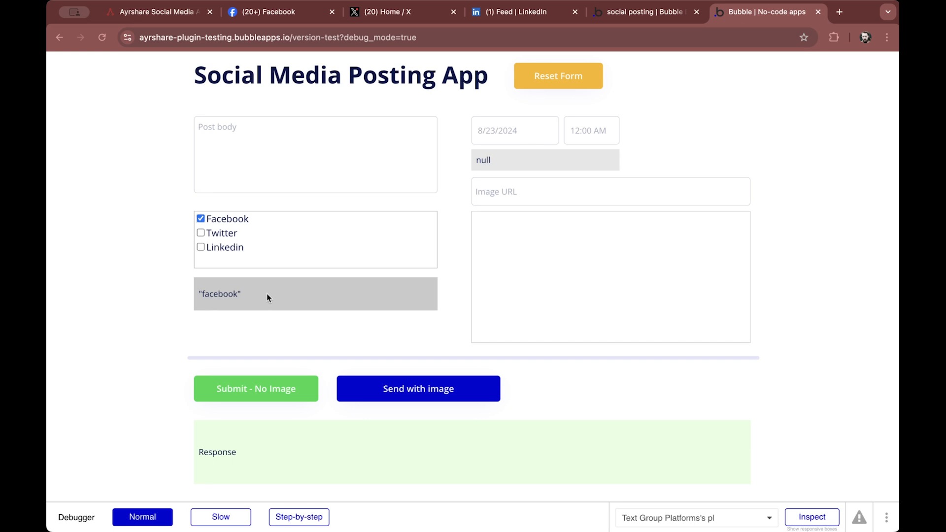
{"action": "left_click", "coordinate": [201, 233]}
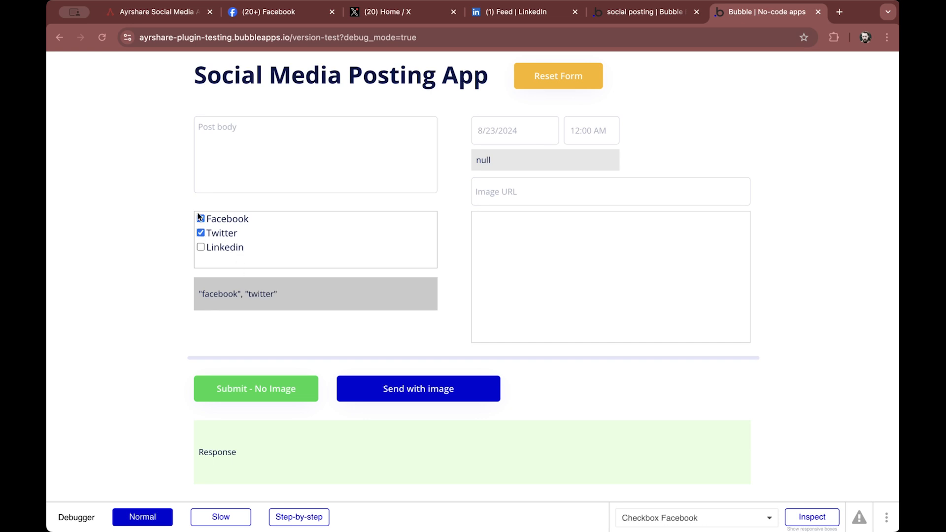
Untick the Facebook and Twitter checkboxes to test removing platforms from the list
{"action": "left_click", "coordinate": [200, 218]}
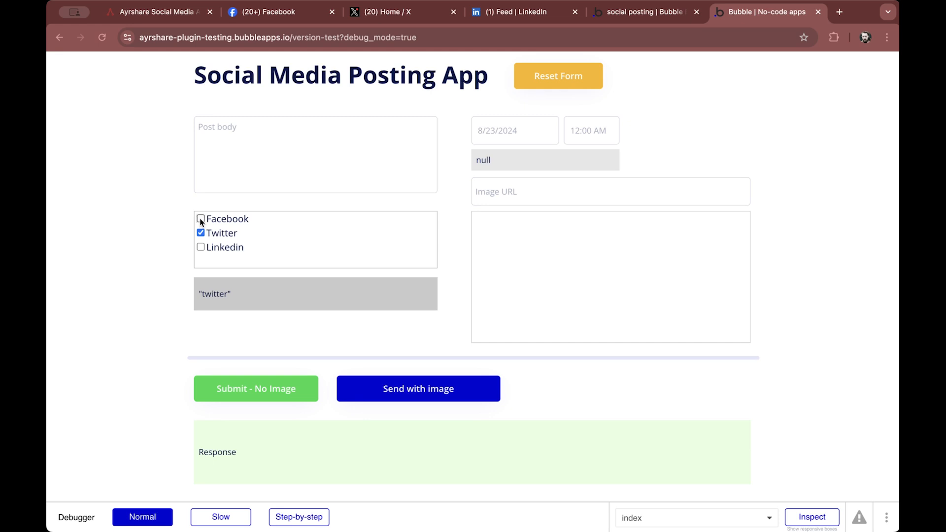
{"action": "left_click", "coordinate": [201, 233]}
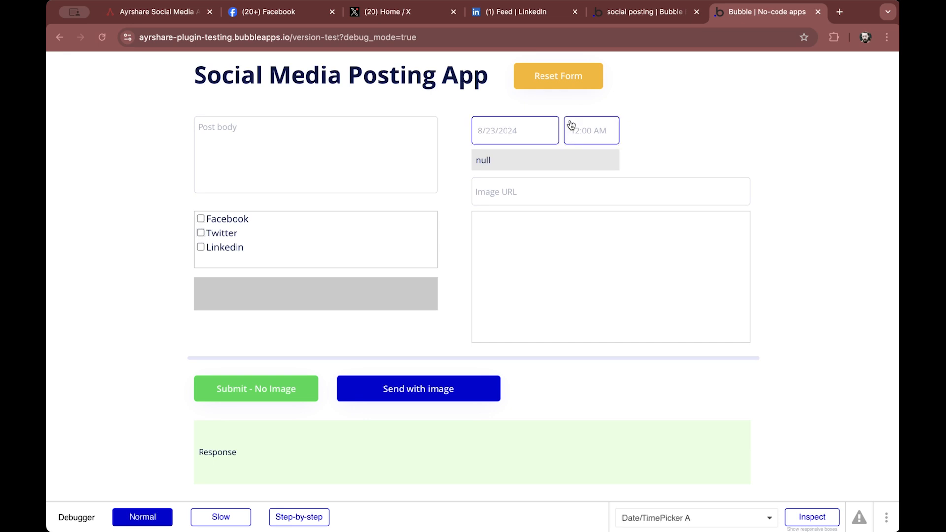
Inspect the Reset Form, Send with image and Submit - No Image workflows and the No Image API call action in the editor
{"action": "left_click", "coordinate": [664, 14]}
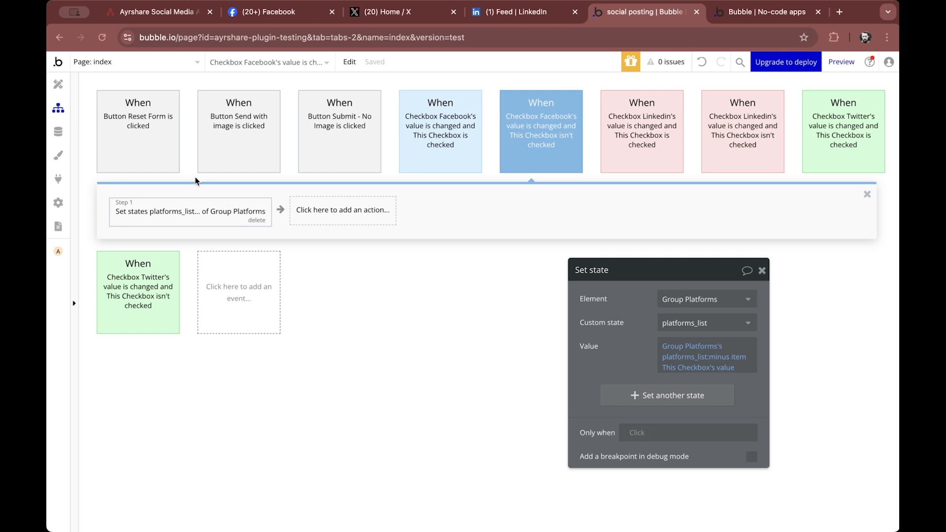
{"action": "left_click", "coordinate": [142, 126]}
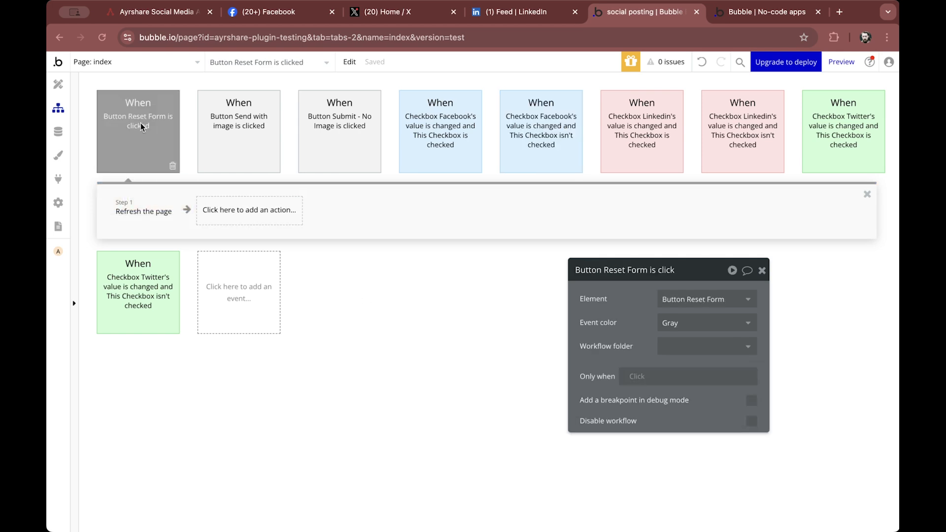
{"action": "left_click", "coordinate": [146, 211]}
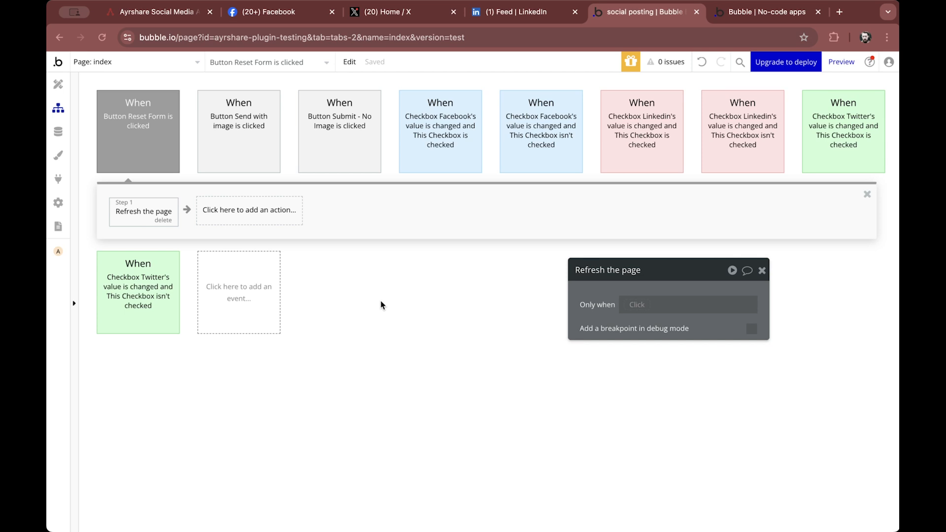
{"action": "left_click", "coordinate": [242, 143]}
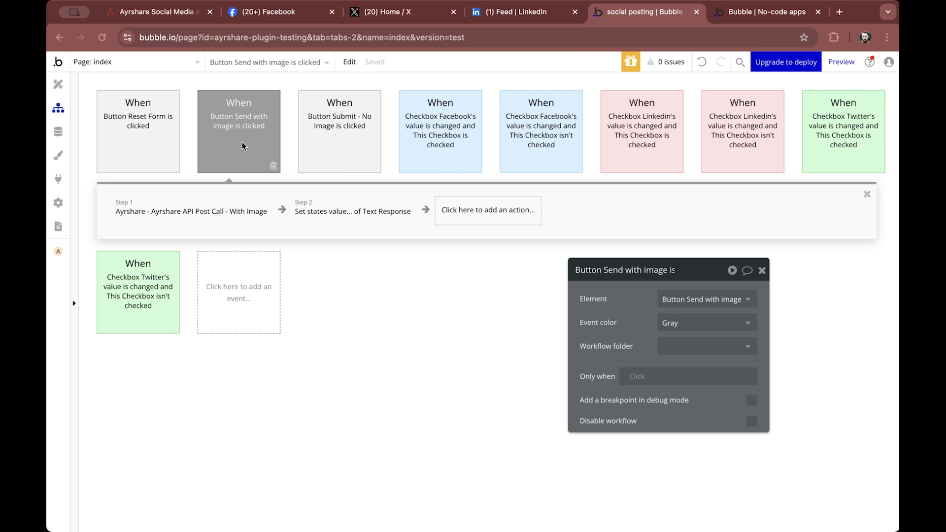
{"action": "left_click", "coordinate": [338, 136]}
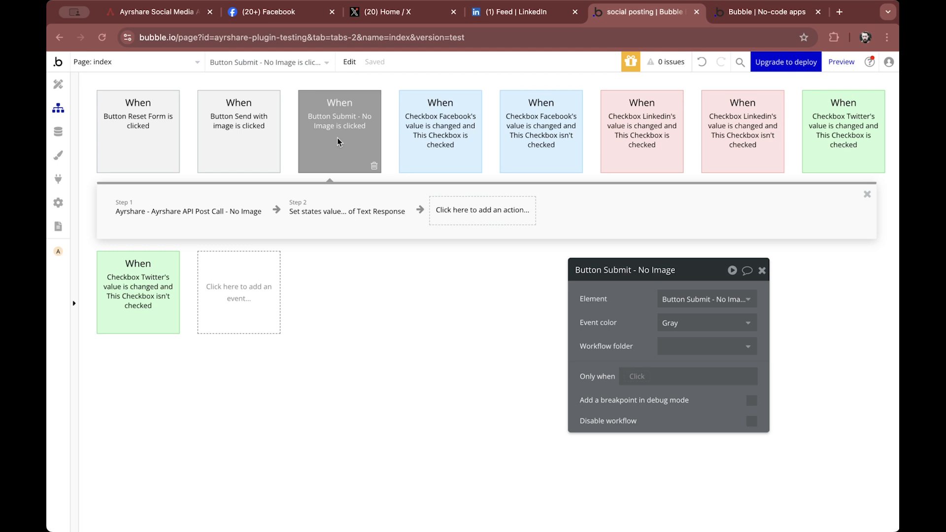
{"action": "left_click", "coordinate": [155, 210]}
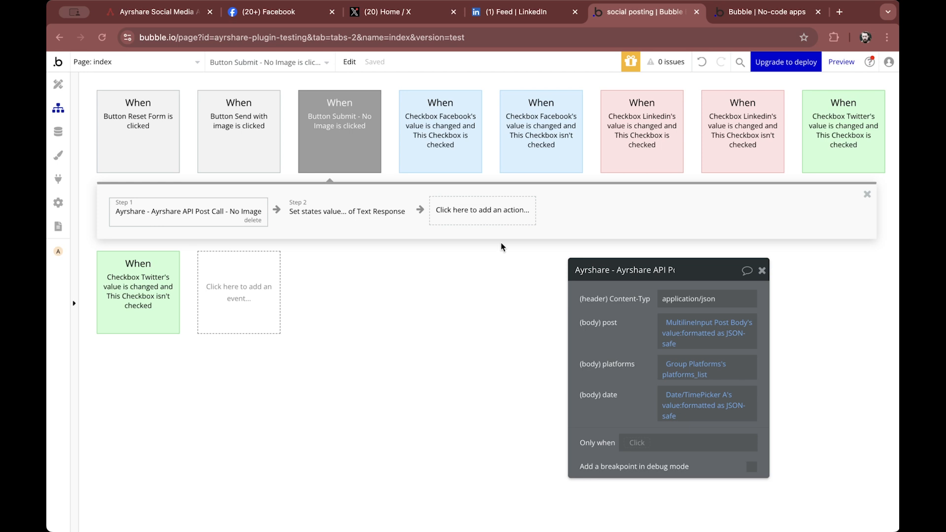
{"action": "left_click", "coordinate": [497, 211]}
{"action": "mouse_move", "coordinate": [492, 394]}
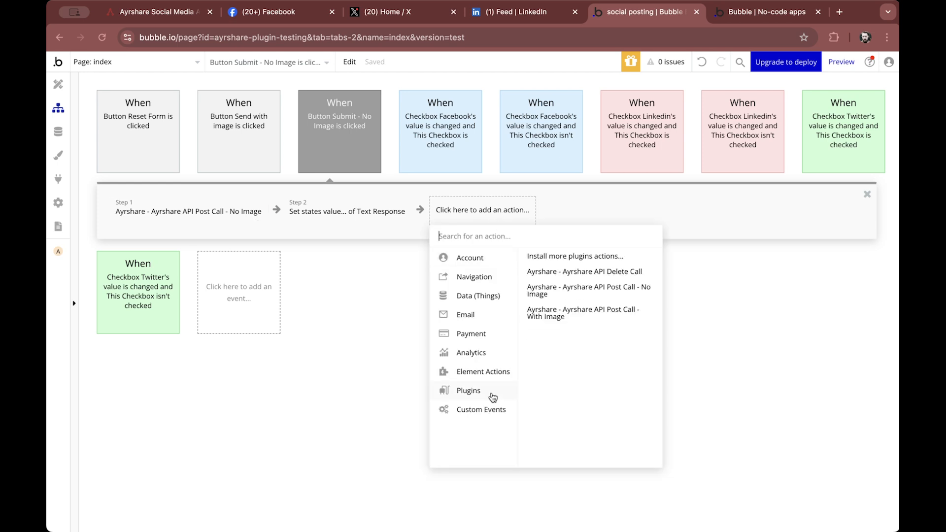
{"action": "left_click", "coordinate": [571, 296]}
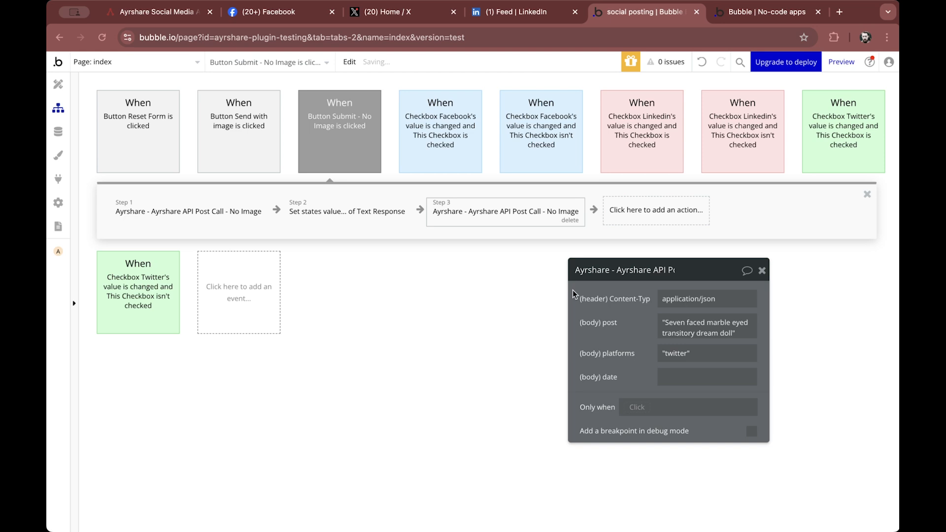
{"action": "left_click", "coordinate": [761, 272]}
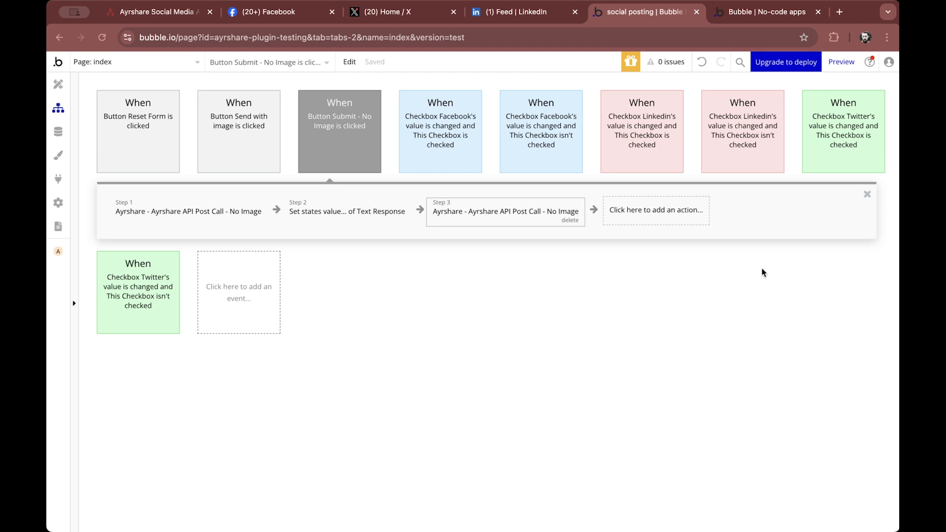
{"action": "key", "text": "Delete"}
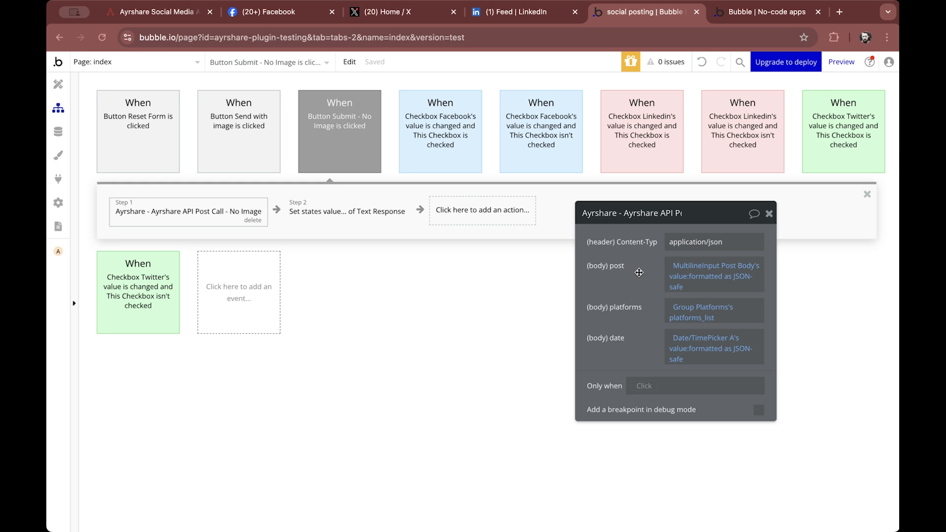
Inspect the API call and set state actions of the Submit - No Image and Send with image workflows
{"action": "left_click", "coordinate": [680, 270]}
{"action": "mouse_move", "coordinate": [710, 312]}
{"action": "mouse_move", "coordinate": [690, 342]}
{"action": "left_click", "coordinate": [333, 219]}
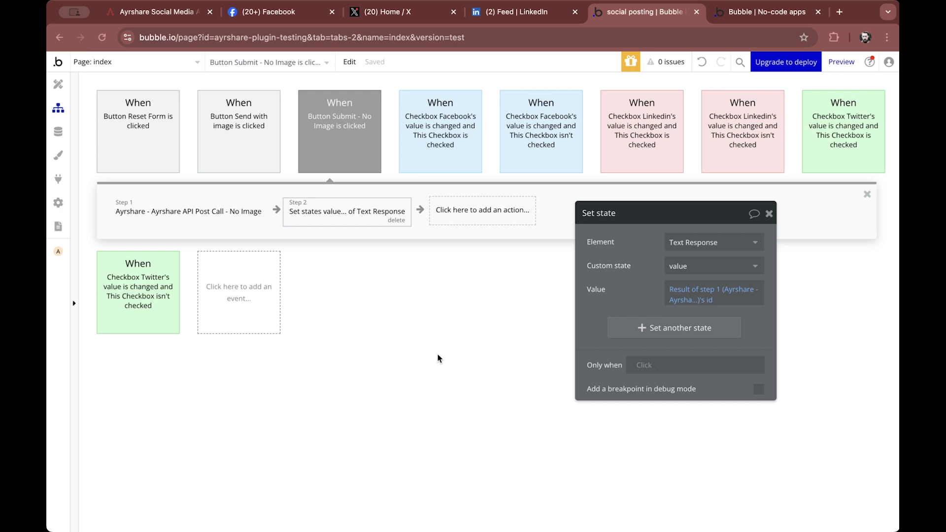
{"action": "left_click", "coordinate": [239, 128]}
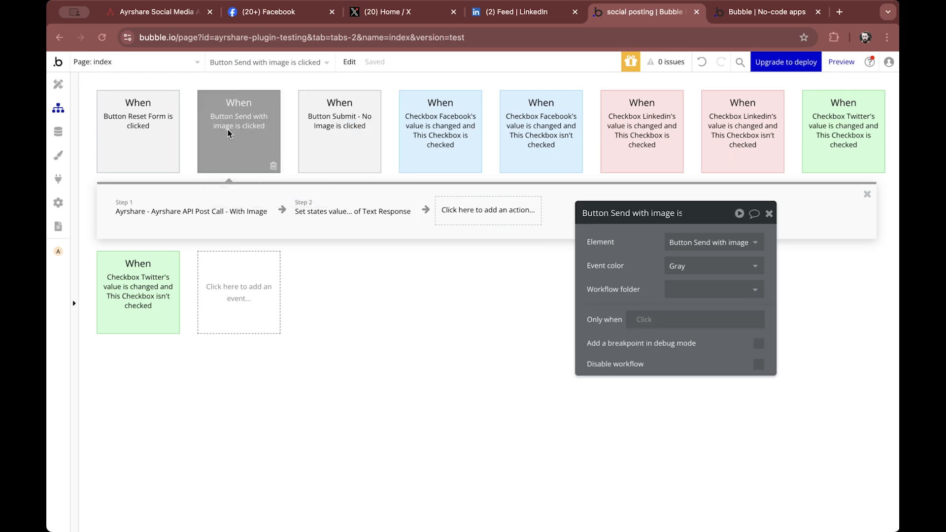
{"action": "left_click", "coordinate": [207, 211]}
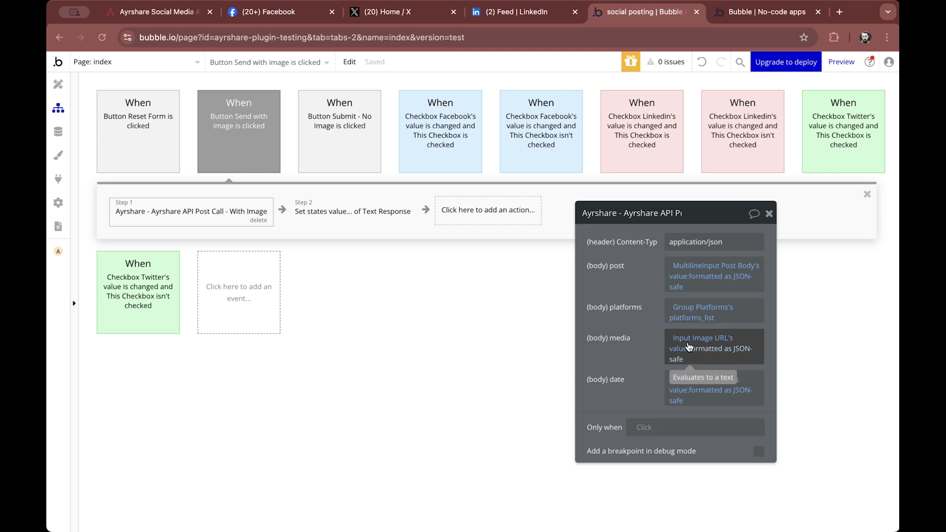
{"action": "left_click", "coordinate": [351, 220]}
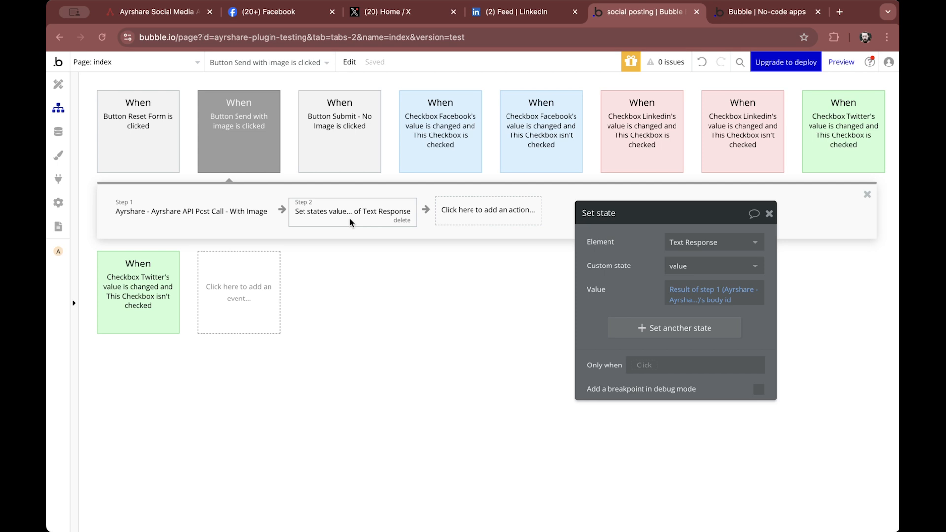
Preview the app and paste "Look out your window and I'll be gone" into the Post body field
{"action": "left_click", "coordinate": [839, 61]}
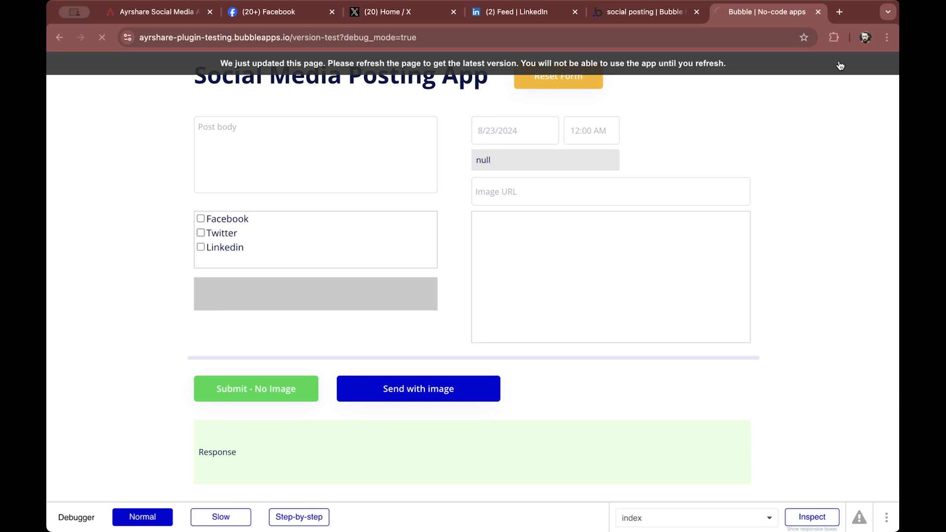
{"action": "key", "text": "ctrl+1"}
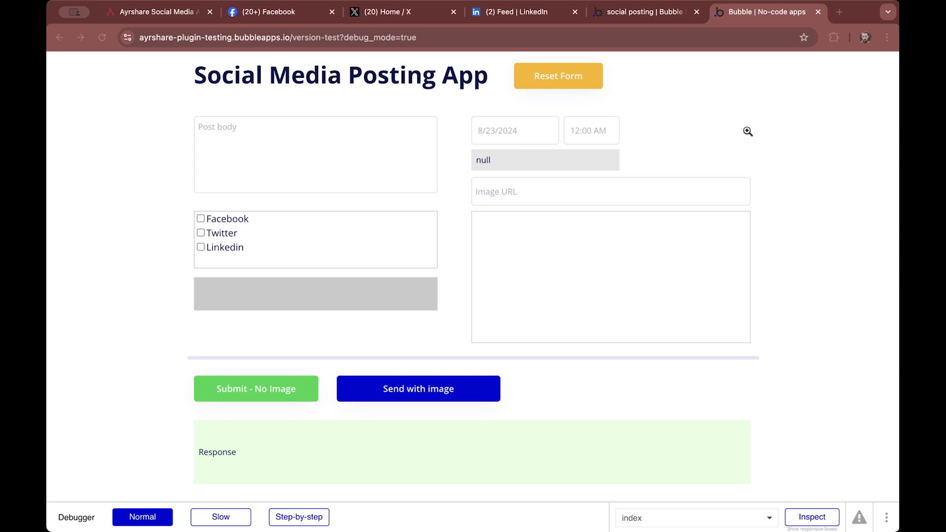
{"action": "left_click", "coordinate": [317, 151]}
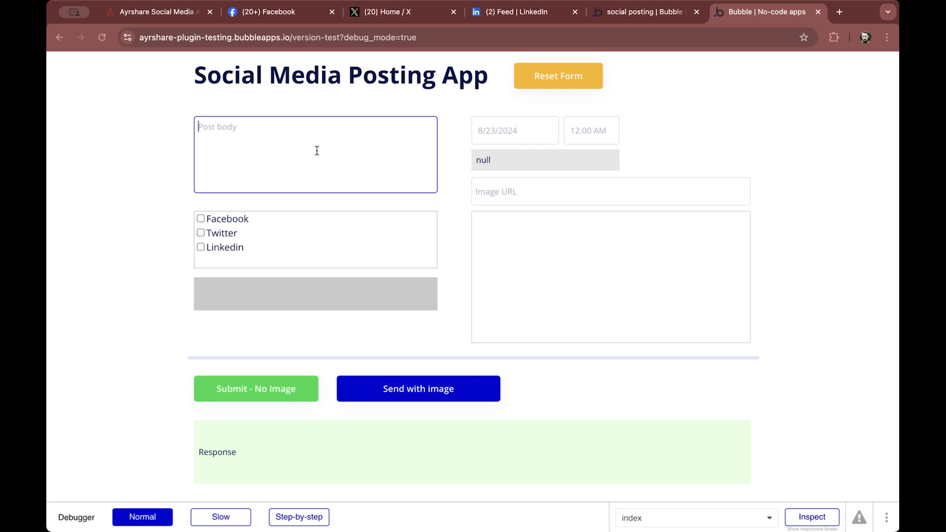
{"action": "type", "text": "Look out your window and I’ll be gone"}
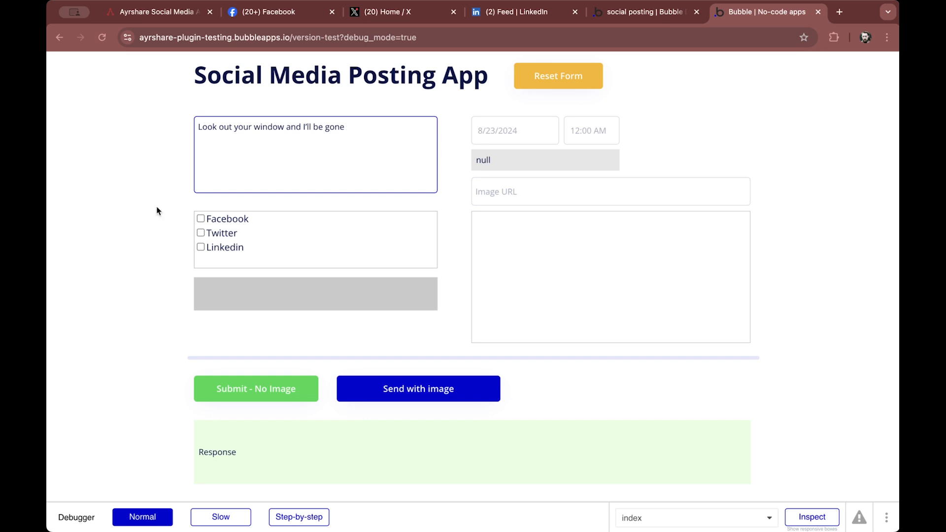
Tick the Facebook and Twitter checkboxes and submit the post without an image
{"action": "left_click", "coordinate": [201, 218]}
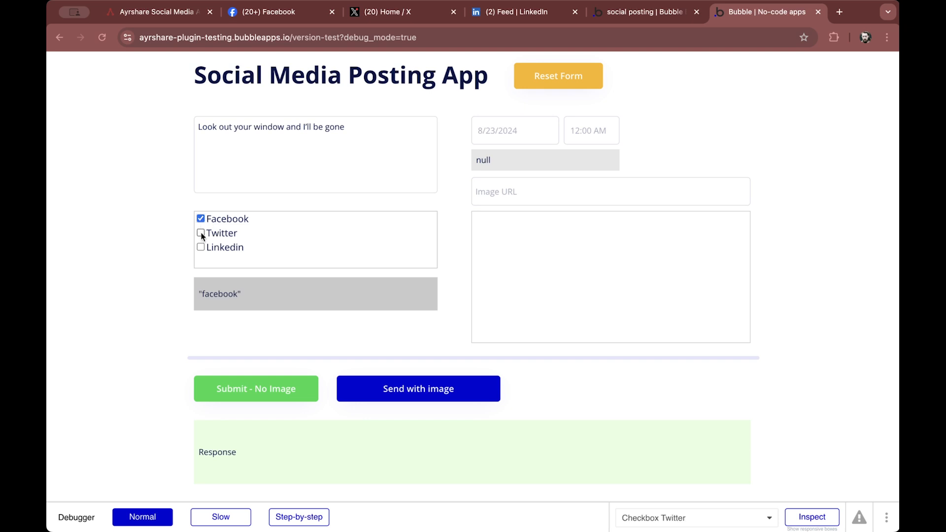
{"action": "left_click", "coordinate": [201, 234]}
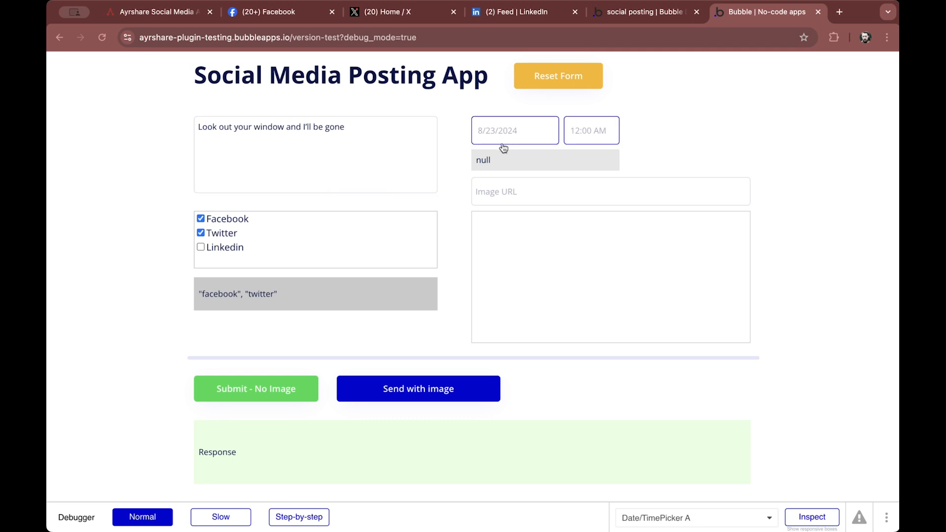
{"action": "left_click", "coordinate": [243, 393]}
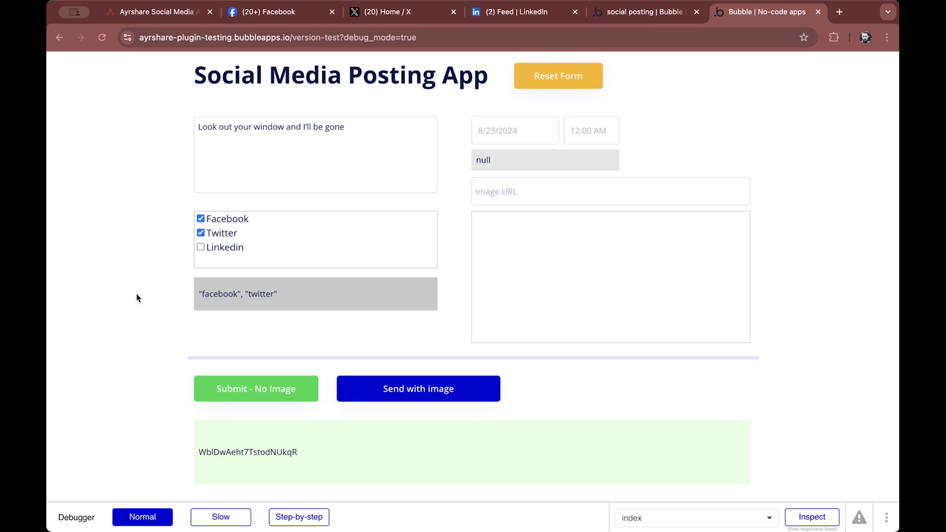
Open the Ayrshare Posts page and examine the latest post's API request and response
{"action": "left_click", "coordinate": [174, 15]}
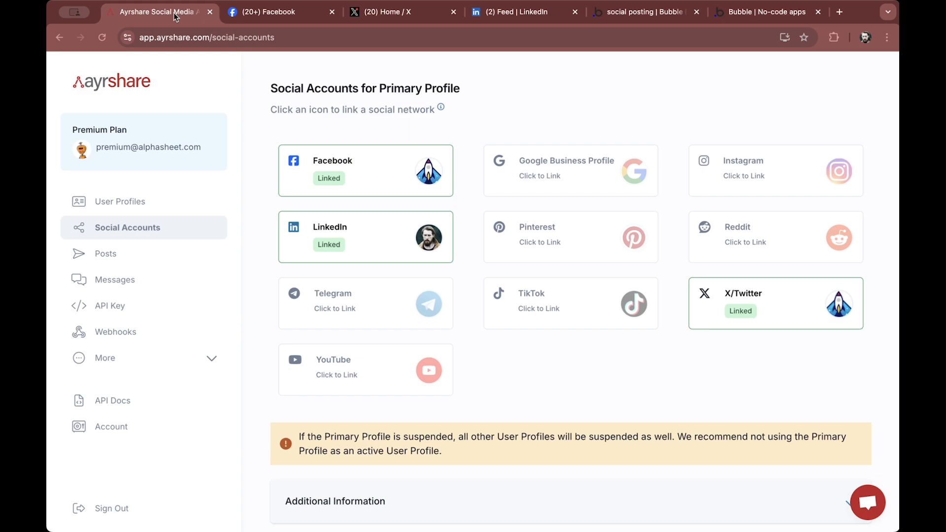
{"action": "left_click", "coordinate": [109, 254]}
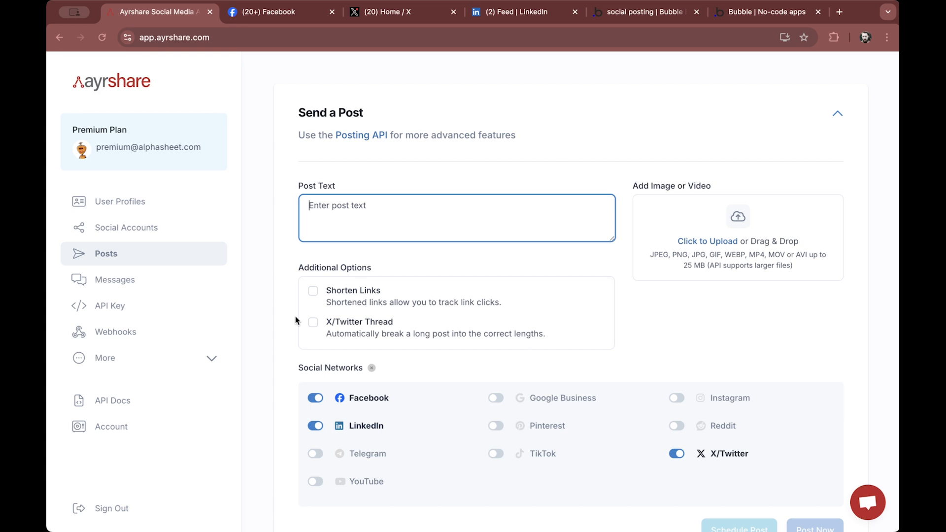
{"action": "scroll", "coordinate": [284, 345], "scroll_direction": "down", "scroll_amount": 1}
{"action": "scroll", "coordinate": [285, 345], "scroll_direction": "down", "scroll_amount": 6}
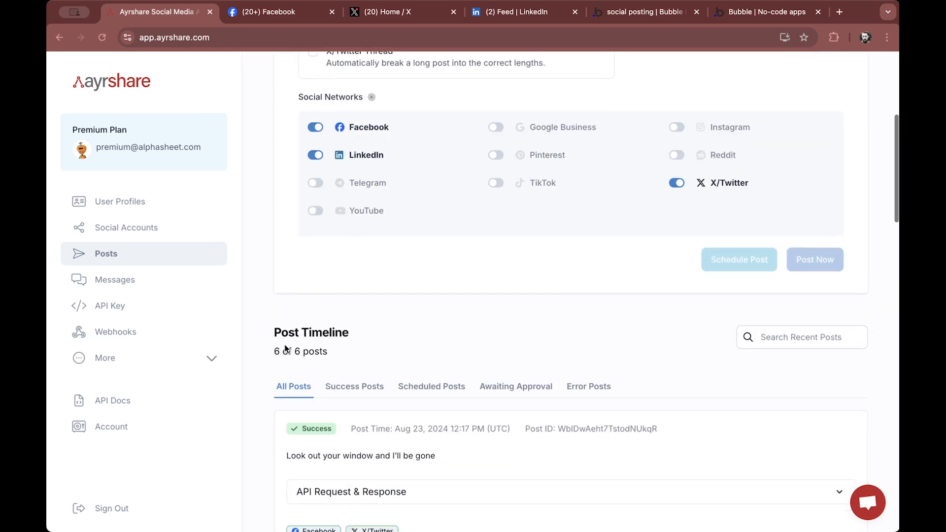
{"action": "scroll", "coordinate": [285, 344], "scroll_direction": "down", "scroll_amount": 1}
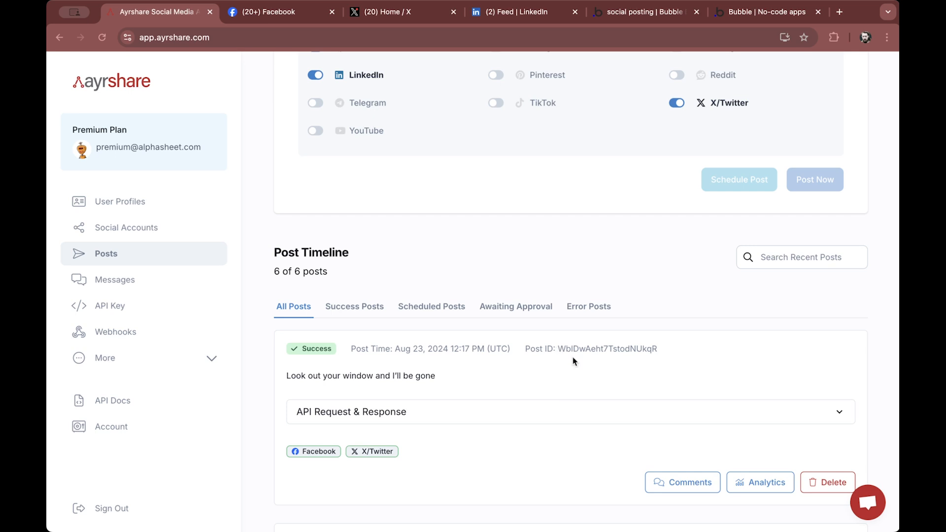
{"action": "left_click", "coordinate": [527, 419]}
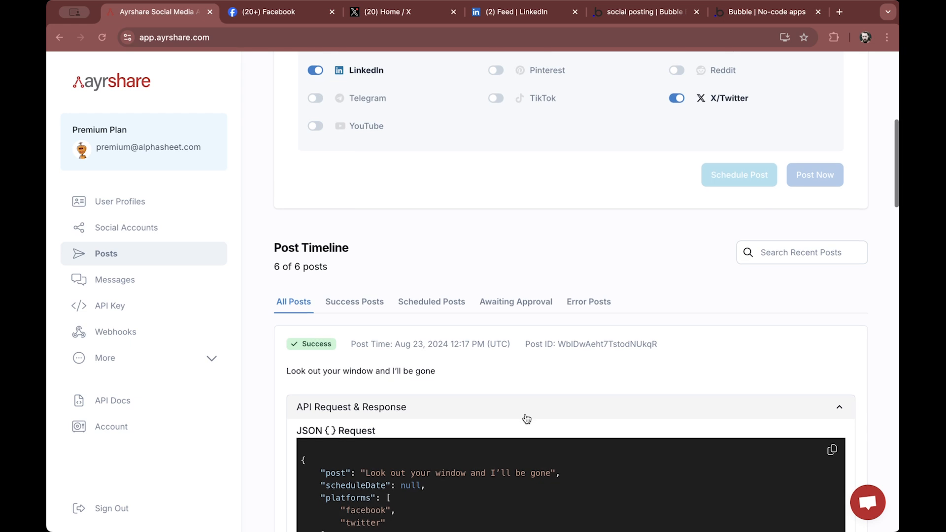
{"action": "scroll", "coordinate": [527, 418], "scroll_direction": "down", "scroll_amount": 3}
{"action": "scroll", "coordinate": [525, 414], "scroll_direction": "down", "scroll_amount": 4}
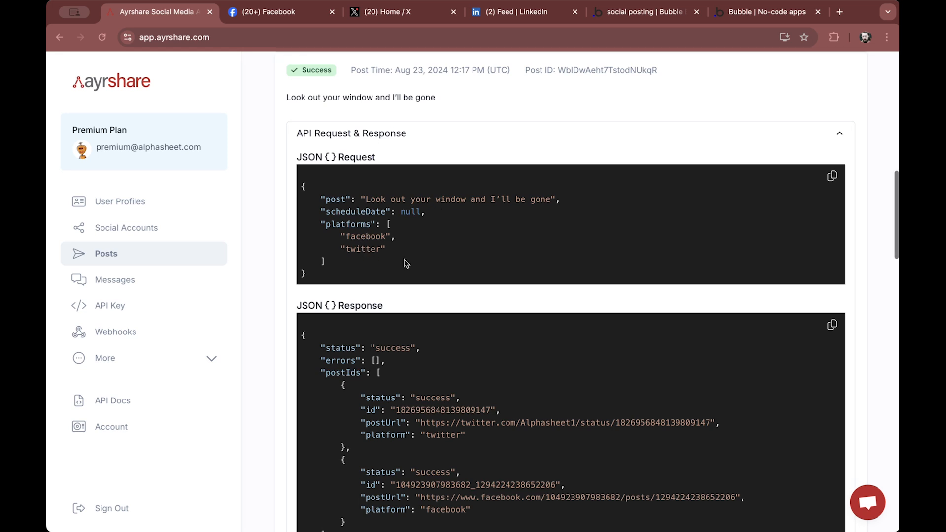
{"action": "scroll", "coordinate": [407, 247], "scroll_direction": "down", "scroll_amount": 4}
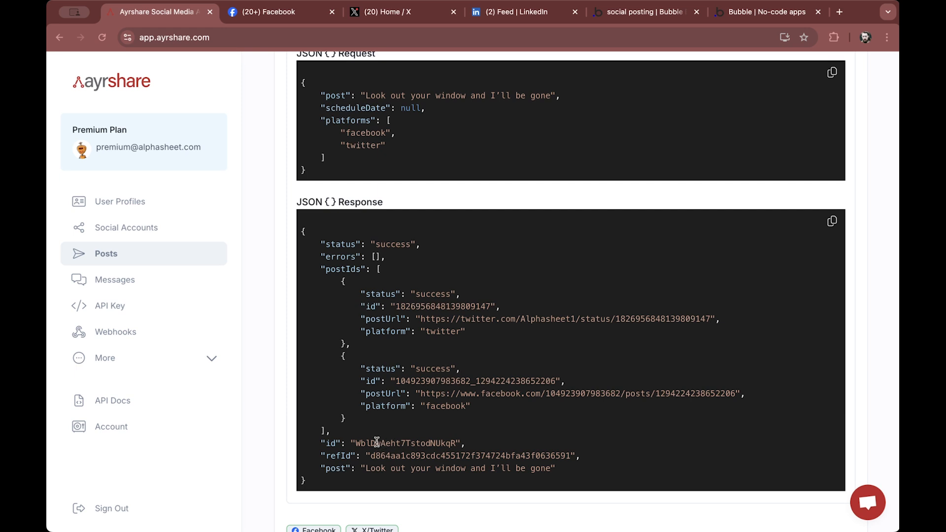
{"action": "scroll", "coordinate": [378, 442], "scroll_direction": "down", "scroll_amount": 1}
{"action": "scroll", "coordinate": [377, 442], "scroll_direction": "down", "scroll_amount": 1}
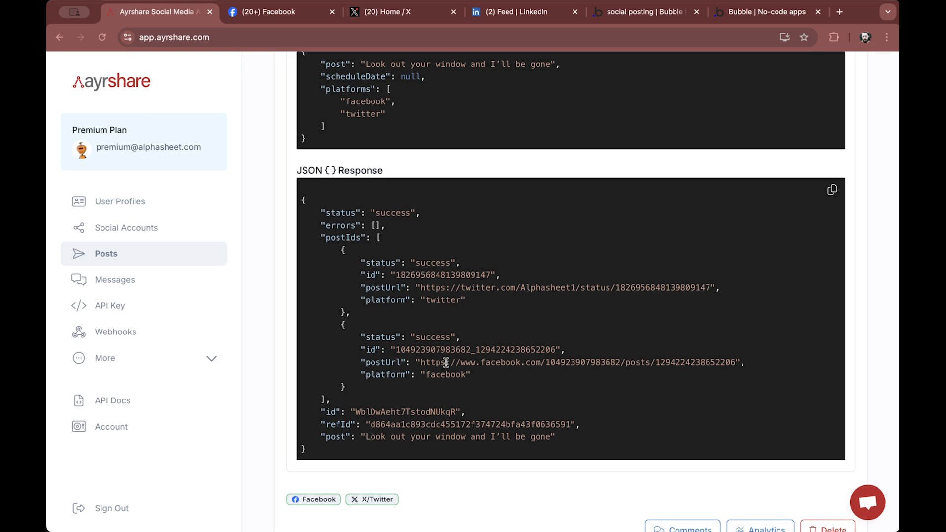
Open the published Facebook and X/Twitter posts from the timeline, closing each tab afterwards
{"action": "left_click", "coordinate": [310, 499]}
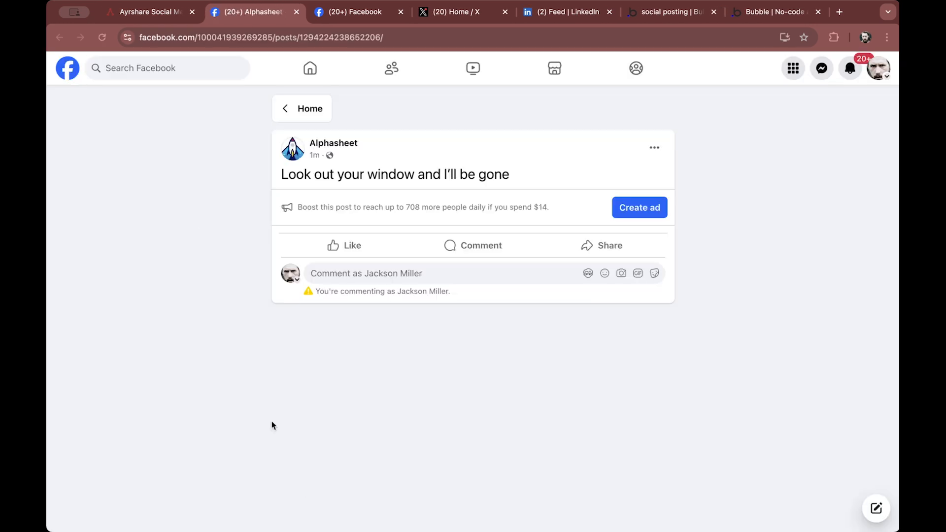
{"action": "left_click", "coordinate": [296, 12]}
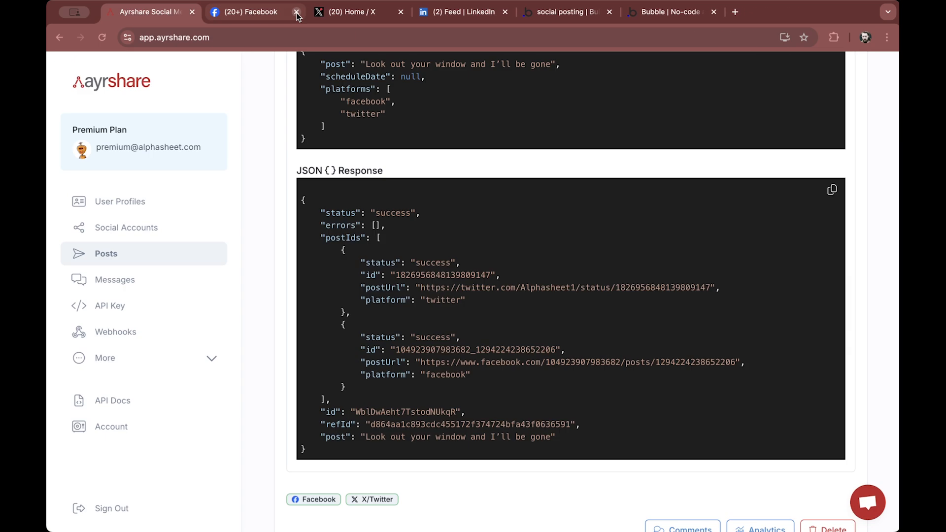
{"action": "left_click", "coordinate": [391, 499]}
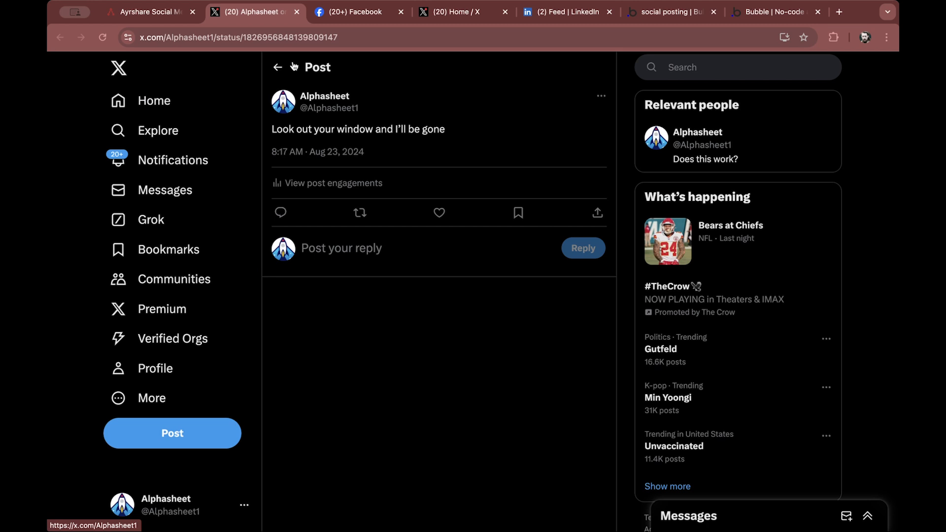
{"action": "left_click", "coordinate": [296, 12]}
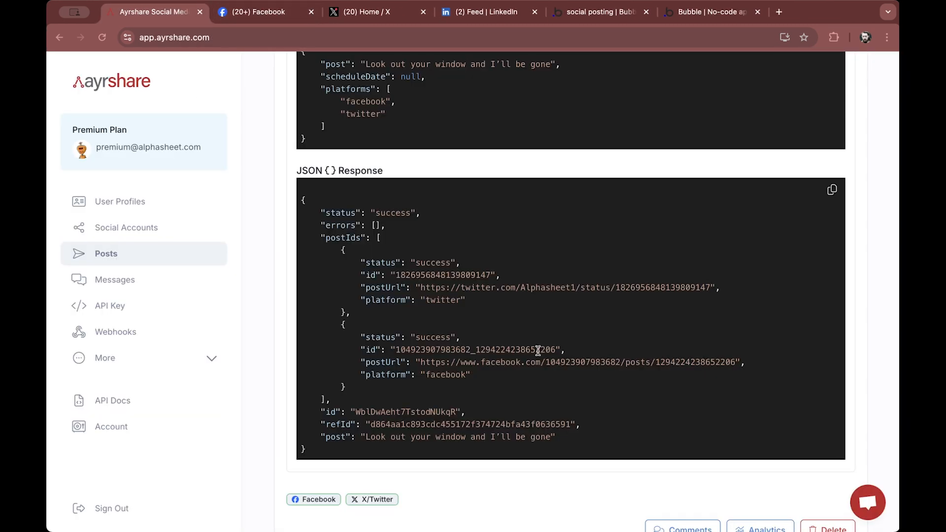
Collapse the latest post's API Request & Response section and return to the top of the Posts page
{"action": "scroll", "coordinate": [541, 353], "scroll_direction": "up", "scroll_amount": 1}
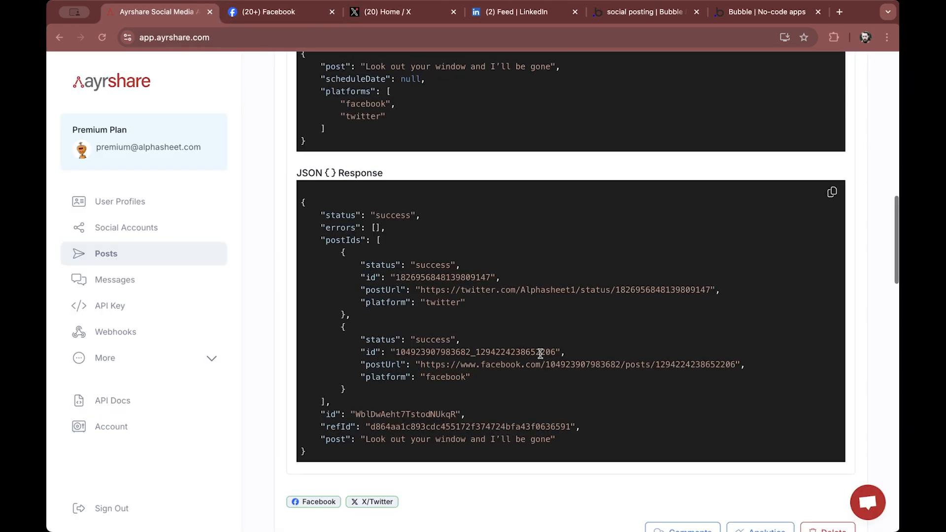
{"action": "scroll", "coordinate": [540, 353], "scroll_direction": "up", "scroll_amount": 5}
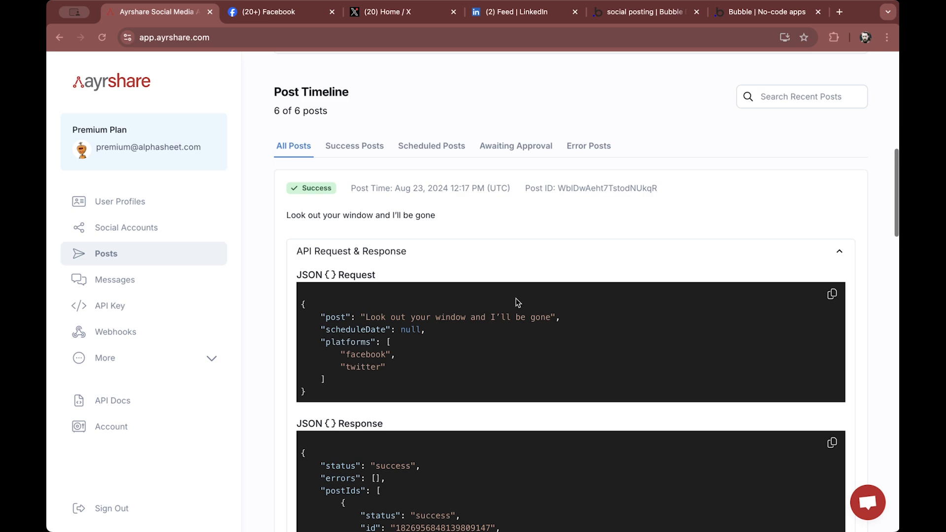
{"action": "left_click", "coordinate": [493, 250]}
{"action": "scroll", "coordinate": [493, 250], "scroll_direction": "up", "scroll_amount": 10}
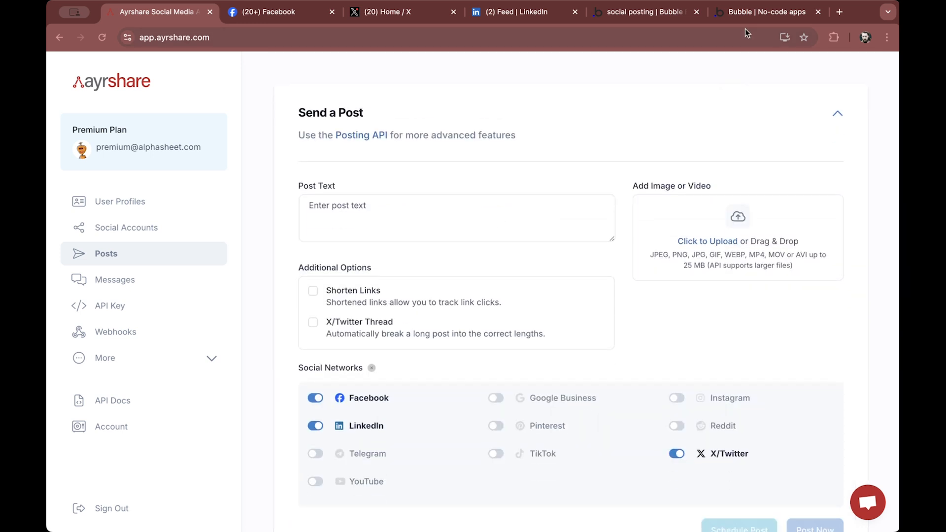
Switch to the app preview and reset the posting form
{"action": "left_click", "coordinate": [748, 15]}
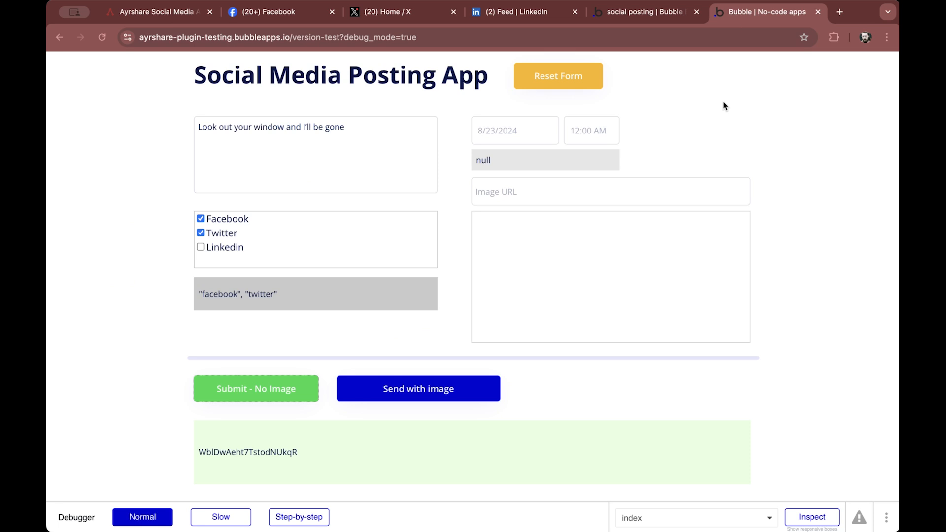
{"action": "left_click", "coordinate": [559, 75]}
Paste "When your rooster crows at the break of dawn" into the Post body field
{"action": "key", "text": "super+Tab"}
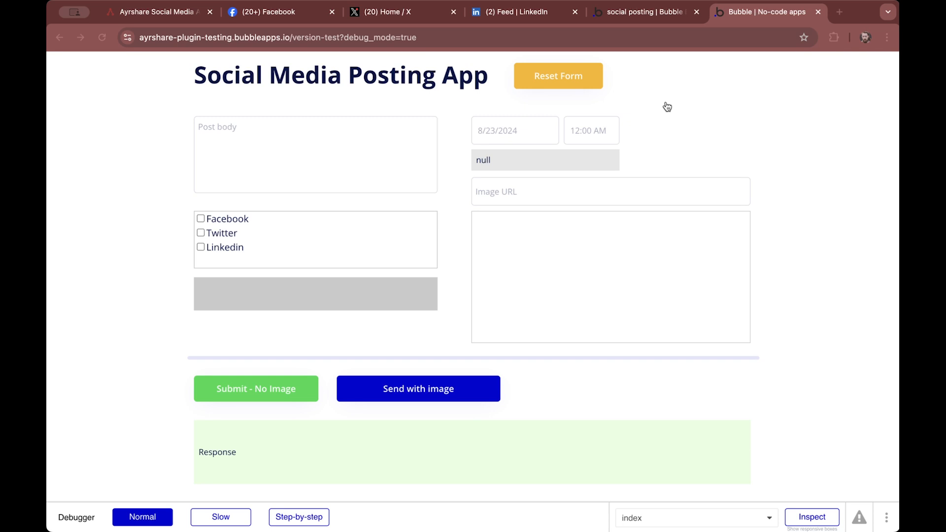
{"action": "left_click", "coordinate": [342, 143]}
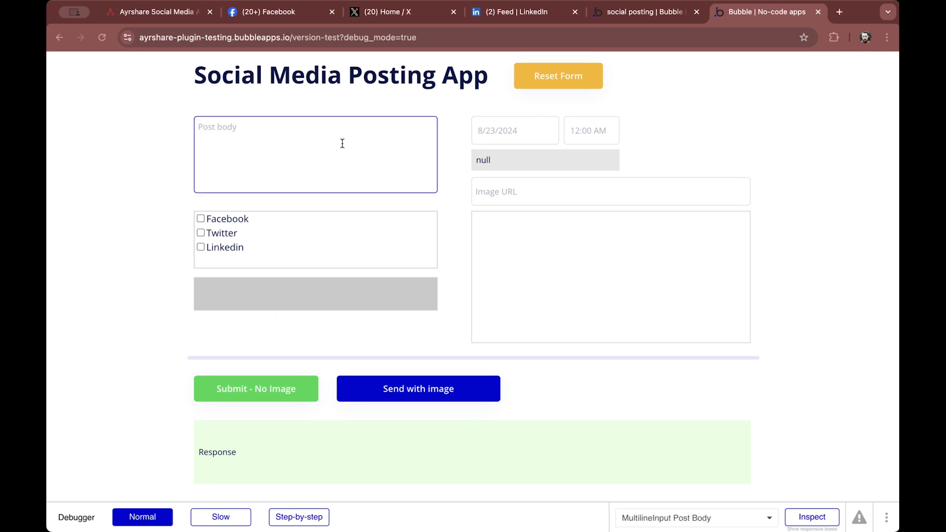
{"action": "type", "text": "When your rooster crows at the break of dawn"}
{"action": "key", "text": "BackSpace"}
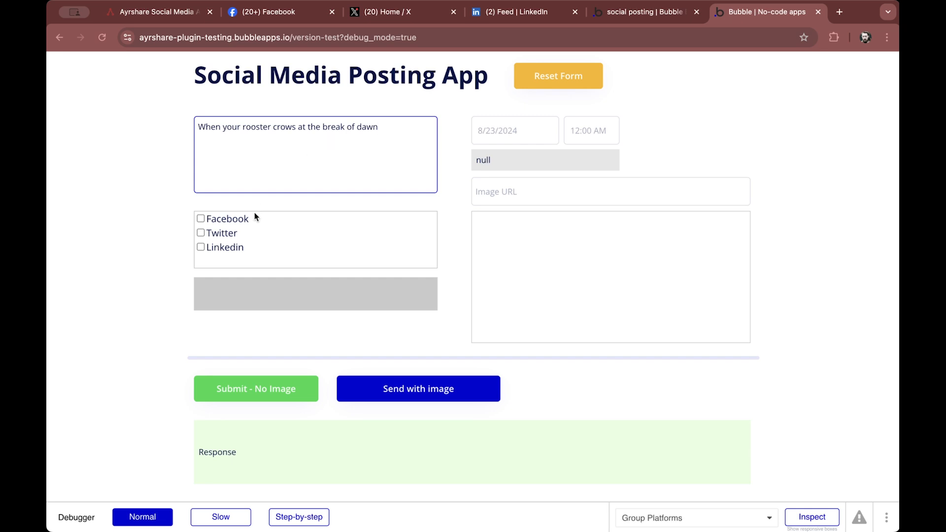
Tick the Facebook, Twitter and Linkedin checkboxes
{"action": "left_click", "coordinate": [200, 218]}
{"action": "left_click", "coordinate": [201, 233]}
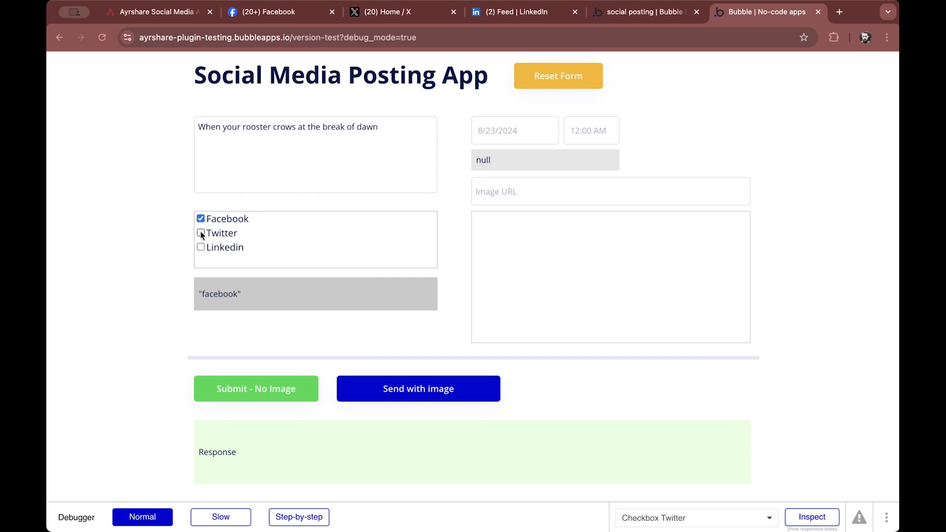
{"action": "left_click", "coordinate": [200, 247]}
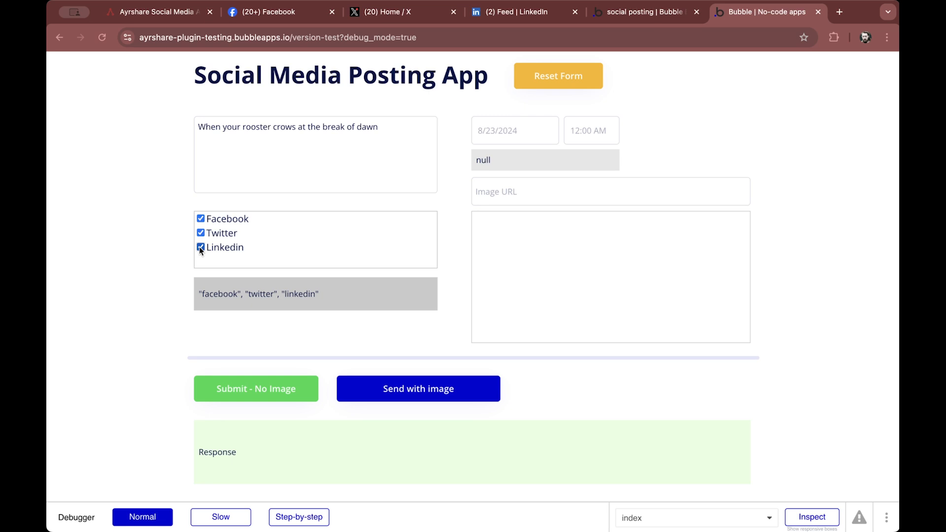
Set the schedule date to 8/24/2024 and the time to 9:00 AM
{"action": "left_click", "coordinate": [538, 129]}
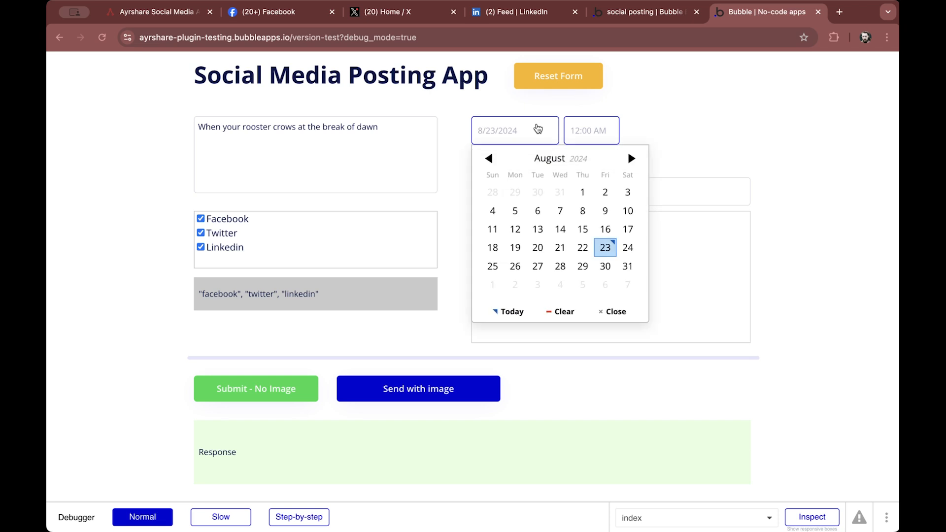
{"action": "left_click", "coordinate": [628, 247]}
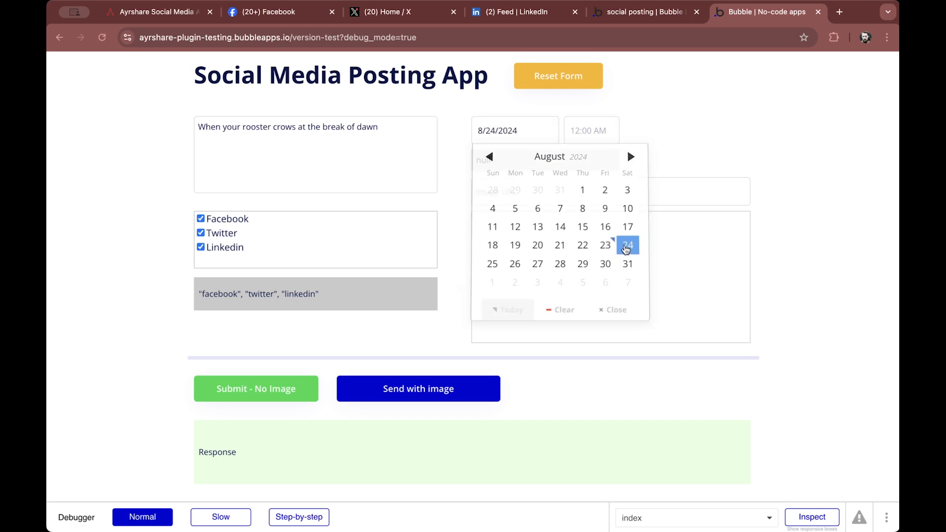
{"action": "left_click", "coordinate": [603, 131]}
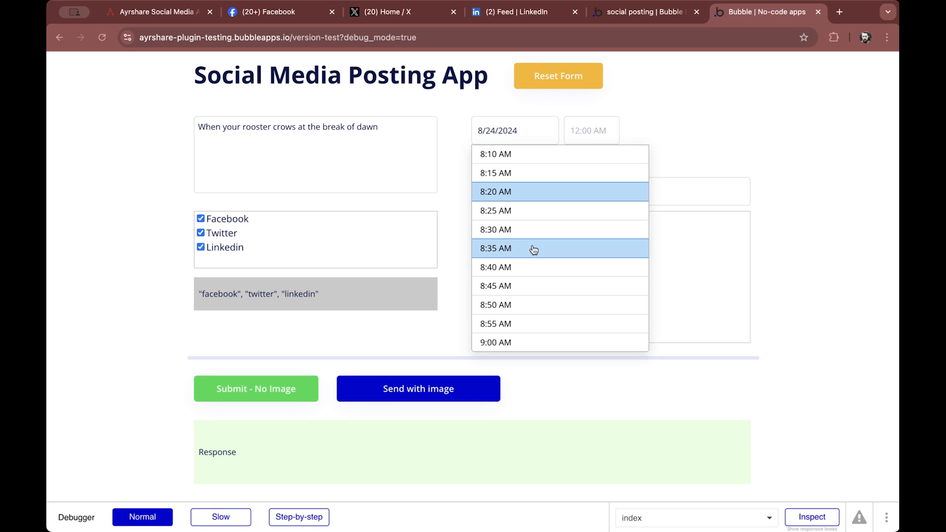
{"action": "left_click", "coordinate": [511, 340]}
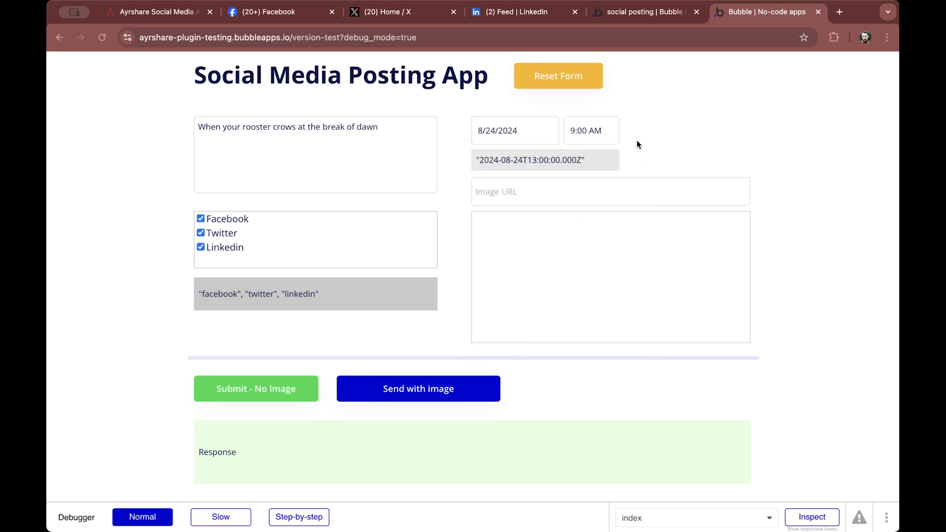
Paste the Pexels rooster photo URL (pexels-photo-1128574.jpeg) into the Image URL field
{"action": "left_click", "coordinate": [591, 160]}
{"action": "left_click", "coordinate": [524, 338]}
{"action": "left_click", "coordinate": [528, 192]}
{"action": "type", "text": "https://images.pexels.com/photos/1128574/pexels-photo-1128574.jpeg?auto=compress&cs=tinysrgb&w=1260&h=750&dpr=2"}
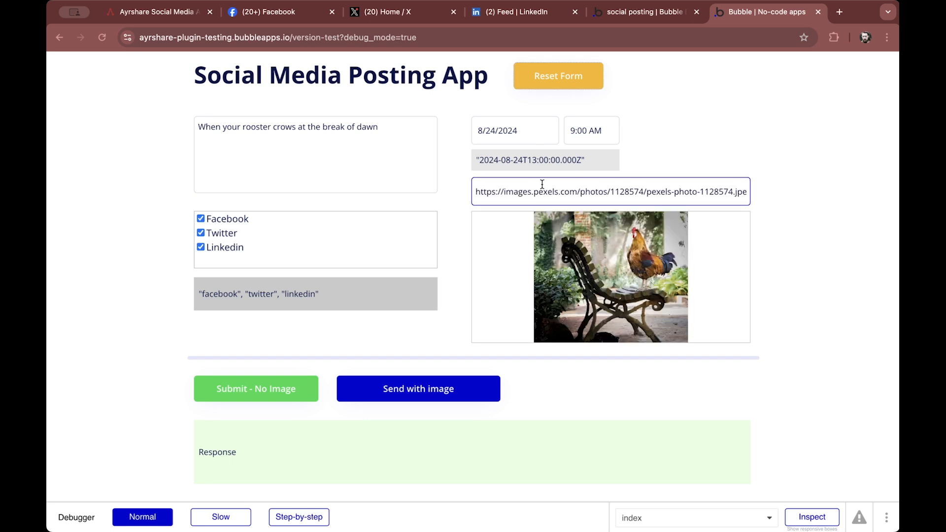
Send the post with the image and select the returned post ID in the response box
{"action": "left_click", "coordinate": [671, 152]}
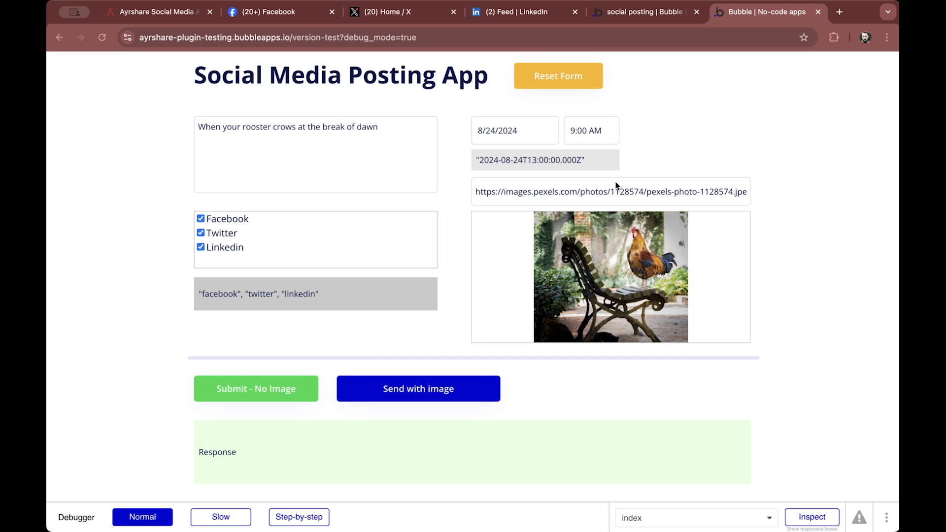
{"action": "left_click", "coordinate": [461, 395]}
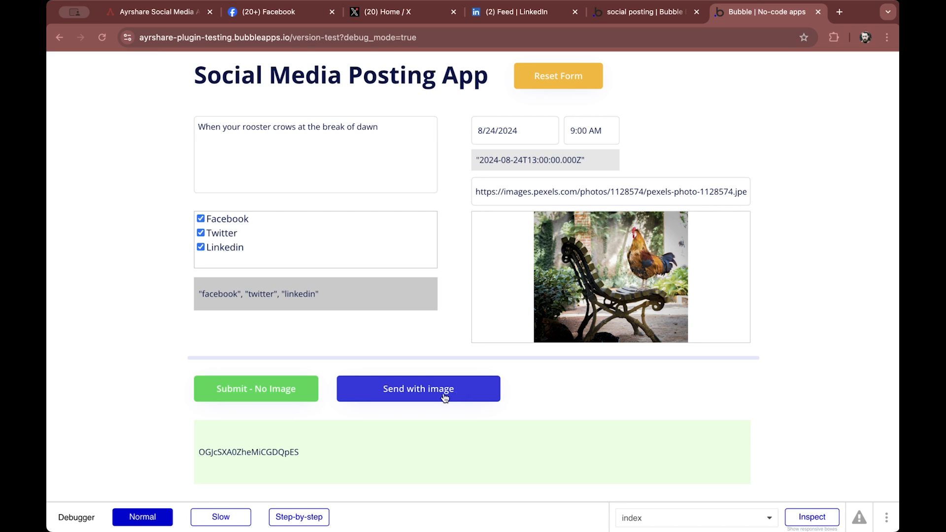
{"action": "double_click", "coordinate": [223, 452]}
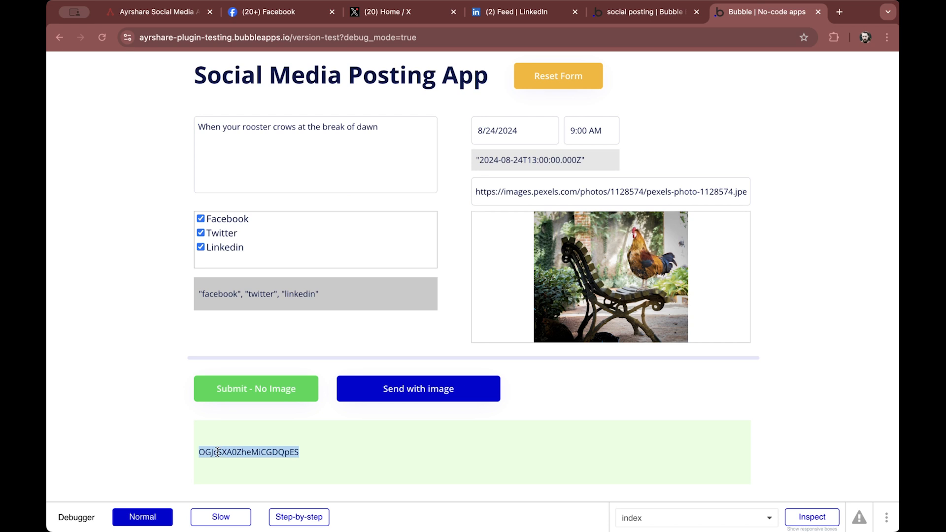
{"action": "left_click", "coordinate": [167, 448]}
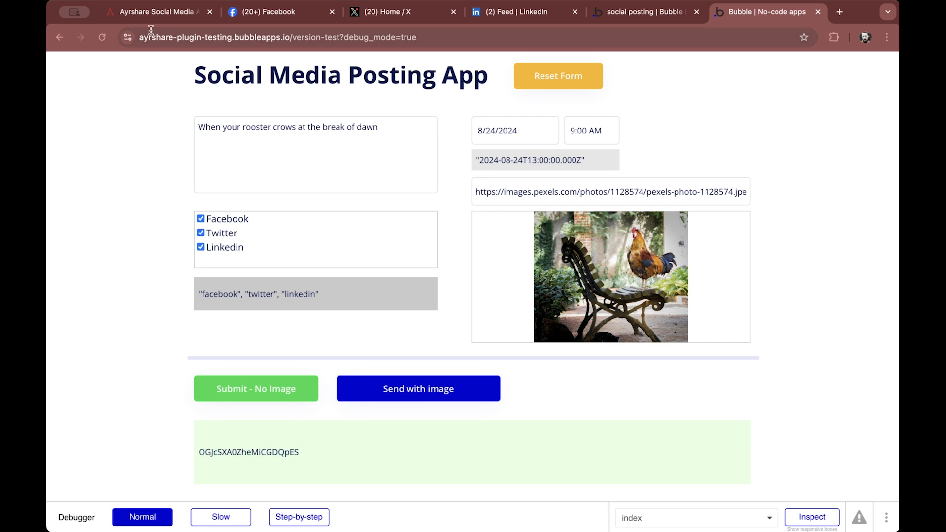
Examine the scheduled rooster post's API request and response on the Ayrshare Posts page and return to the app preview
{"action": "left_click", "coordinate": [149, 12]}
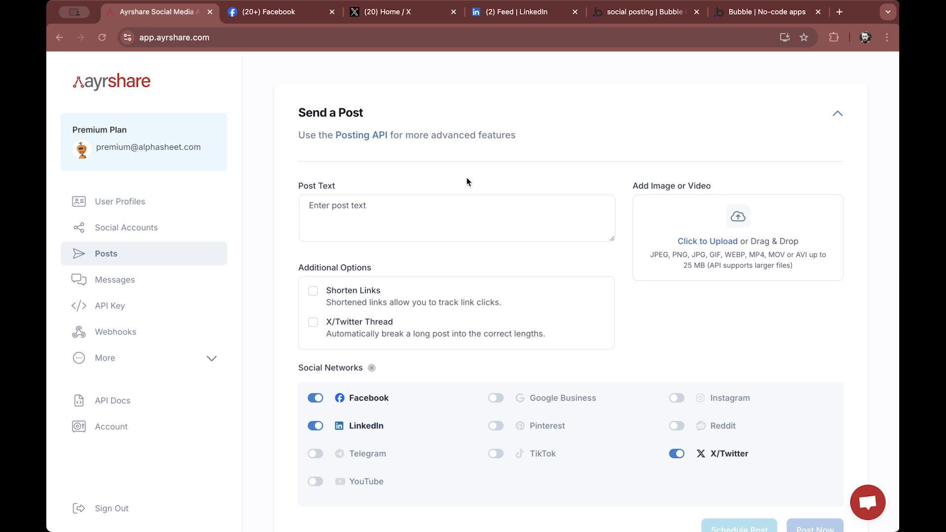
{"action": "scroll", "coordinate": [467, 180], "scroll_direction": "down", "scroll_amount": 5}
{"action": "scroll", "coordinate": [467, 181], "scroll_direction": "down", "scroll_amount": 4}
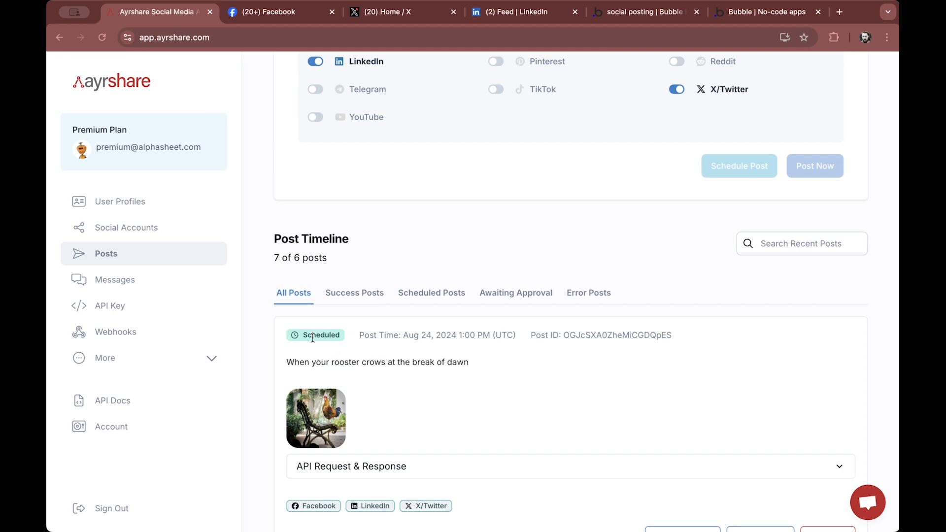
{"action": "scroll", "coordinate": [353, 346], "scroll_direction": "down", "scroll_amount": 1}
{"action": "scroll", "coordinate": [351, 346], "scroll_direction": "down", "scroll_amount": 5}
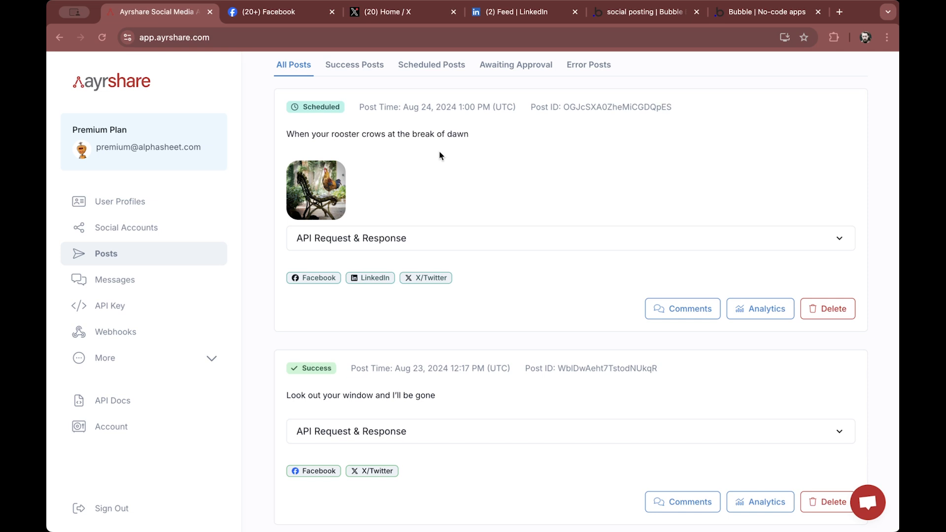
{"action": "left_click", "coordinate": [426, 238]}
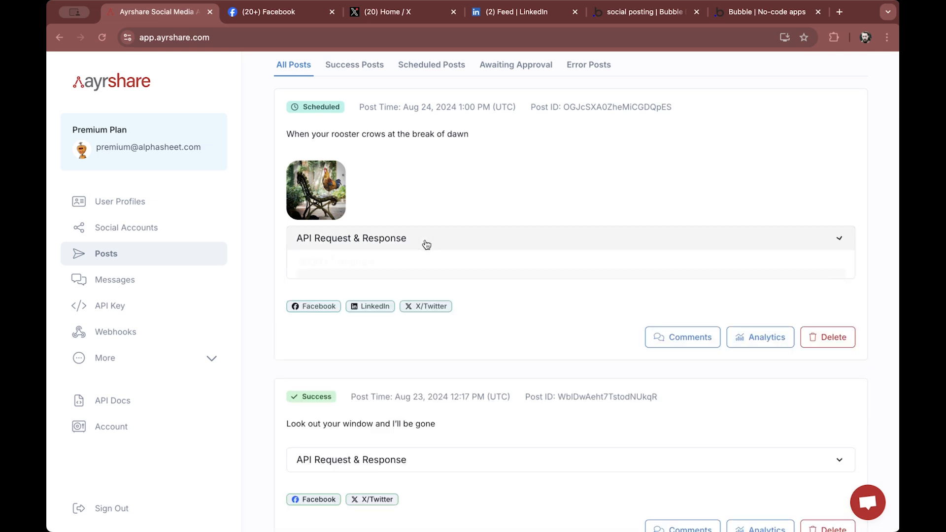
{"action": "scroll", "coordinate": [427, 244], "scroll_direction": "down", "scroll_amount": 1}
{"action": "scroll", "coordinate": [426, 244], "scroll_direction": "down", "scroll_amount": 2}
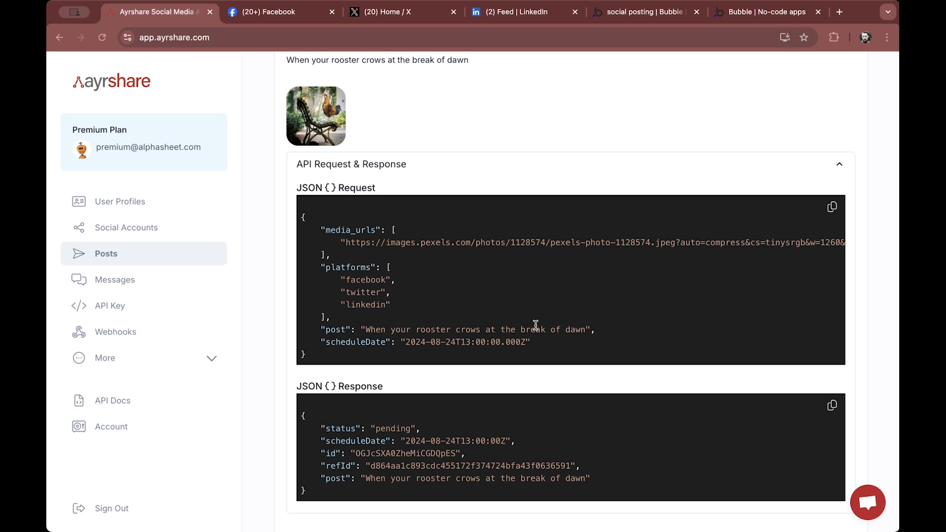
{"action": "scroll", "coordinate": [507, 344], "scroll_direction": "down", "scroll_amount": 1}
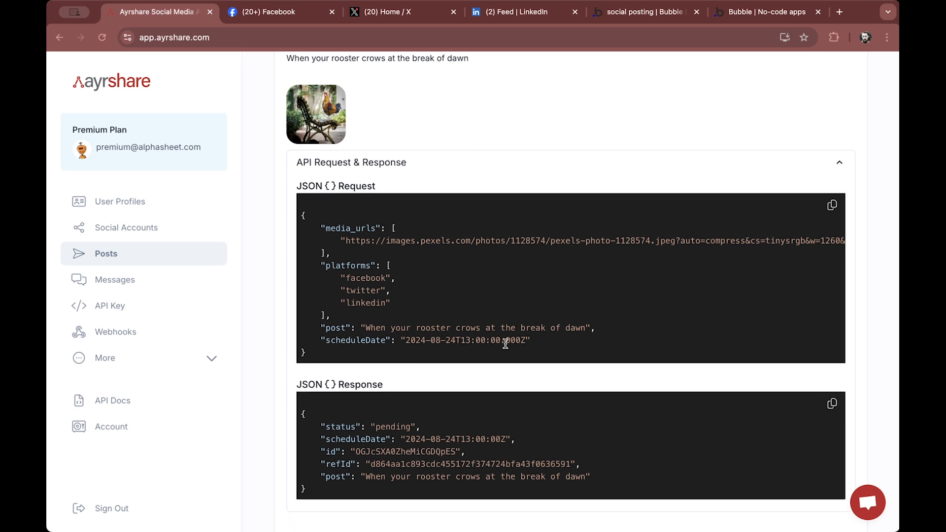
{"action": "scroll", "coordinate": [505, 343], "scroll_direction": "down", "scroll_amount": 4}
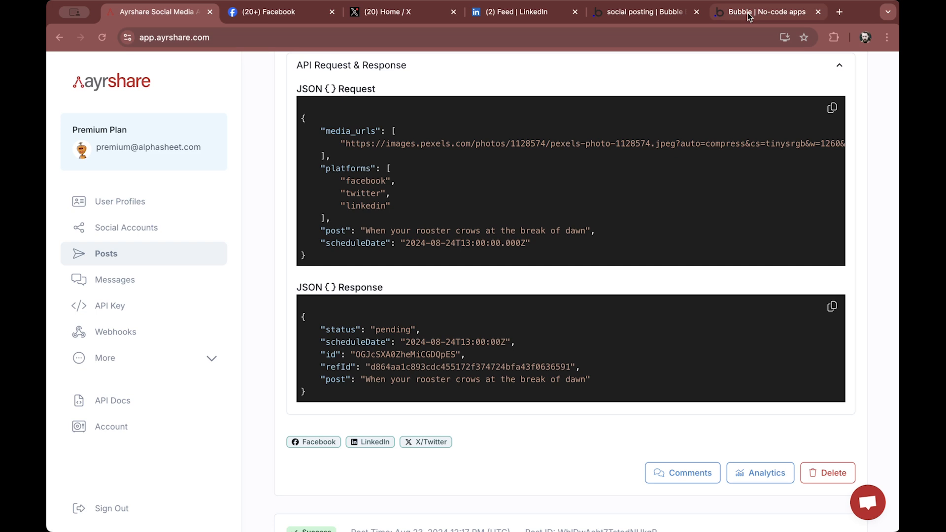
{"action": "left_click", "coordinate": [767, 11]}
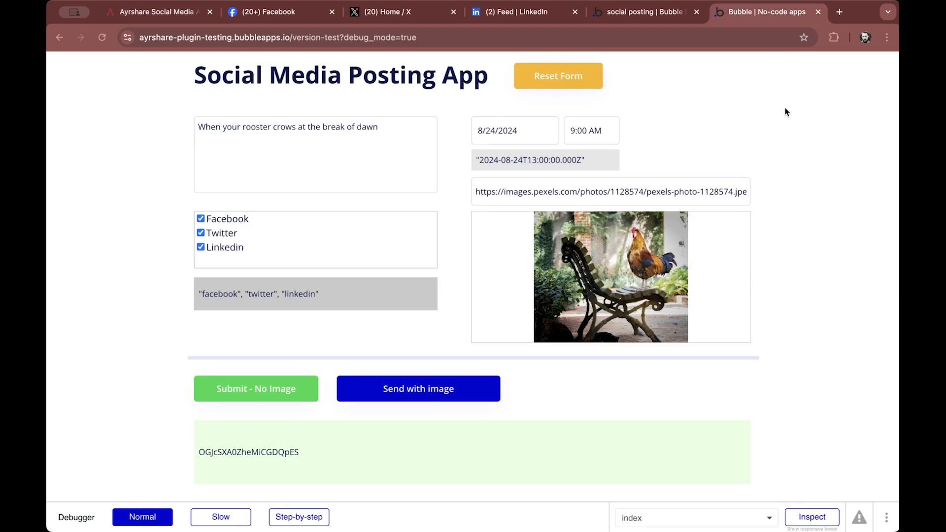